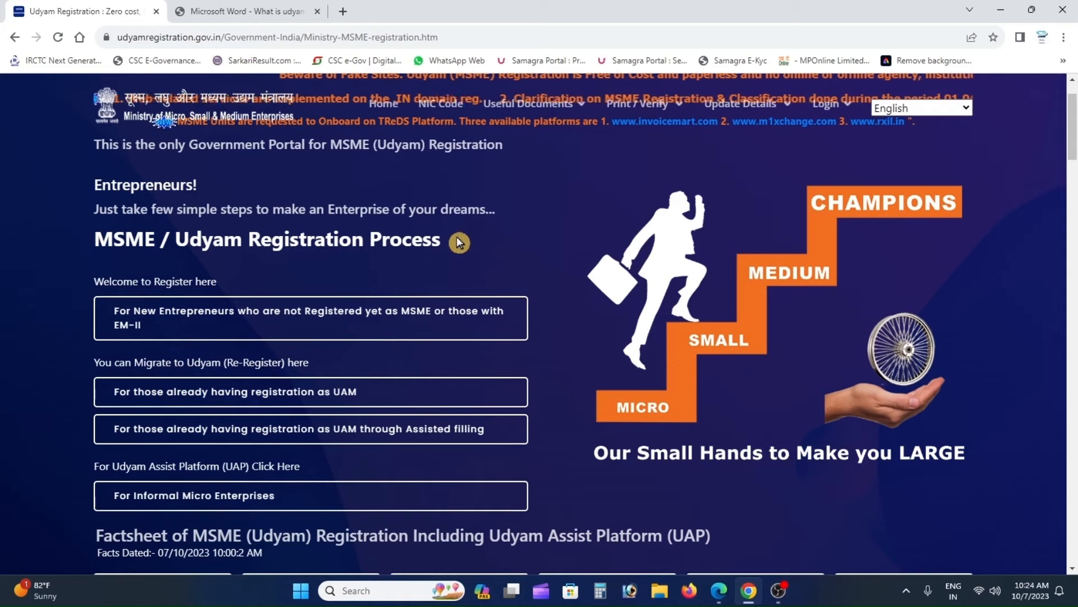
# Step: Switch from the portal tab to the open 'What is udyam registration?' PDF
pyautogui.hotkey('ctrl', 'Tab')
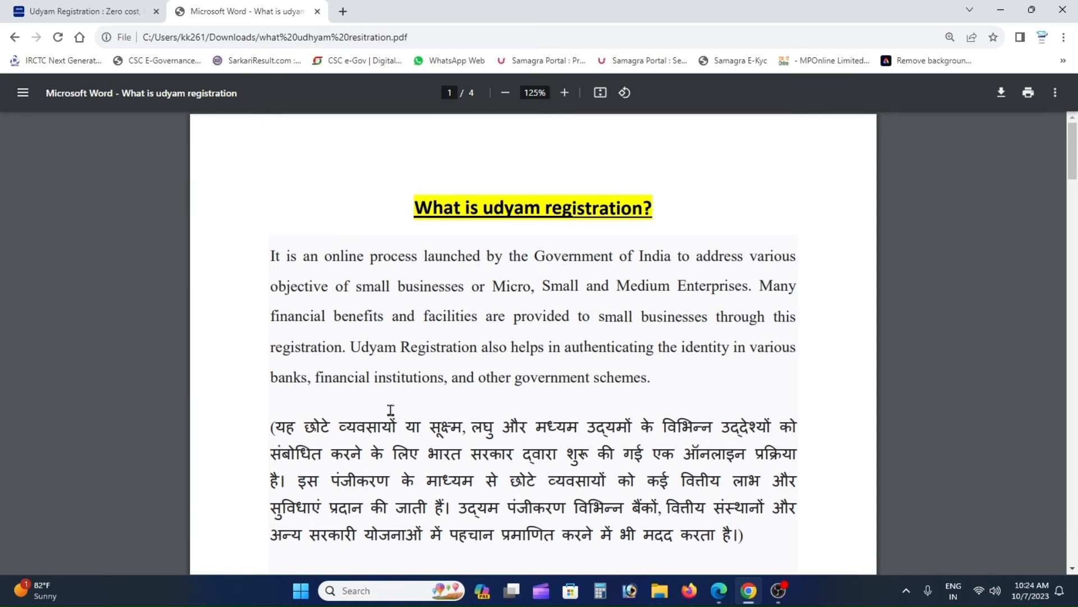
# Step: Scroll page 1 and highlight the Hindi sentences about banks and government schemes
pyautogui.scroll(-2, 425, 411)
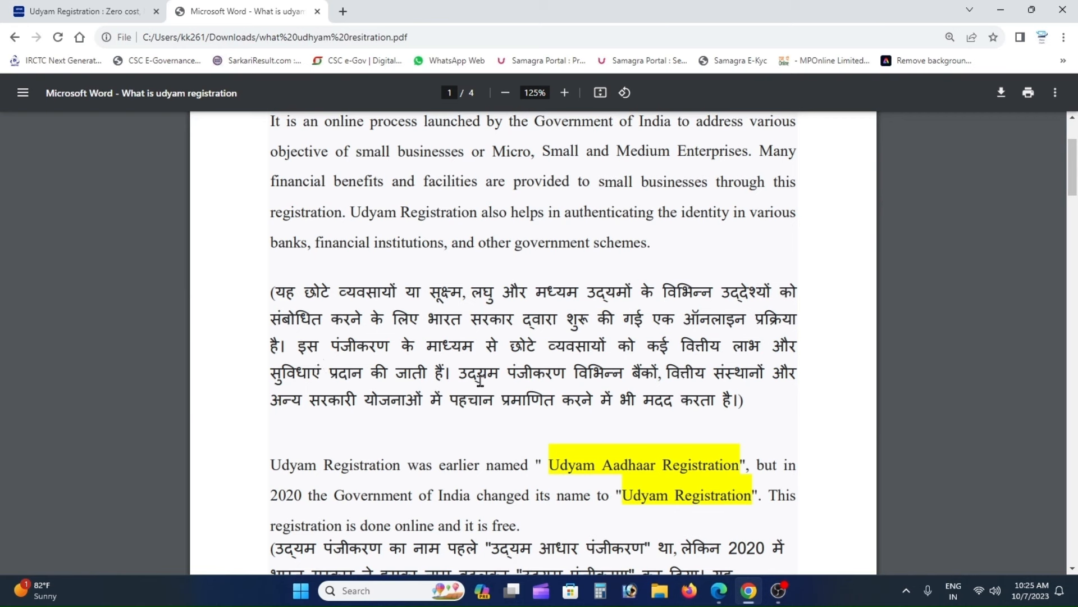
pyautogui.moveTo(470, 377); pyautogui.dragTo(761, 371)
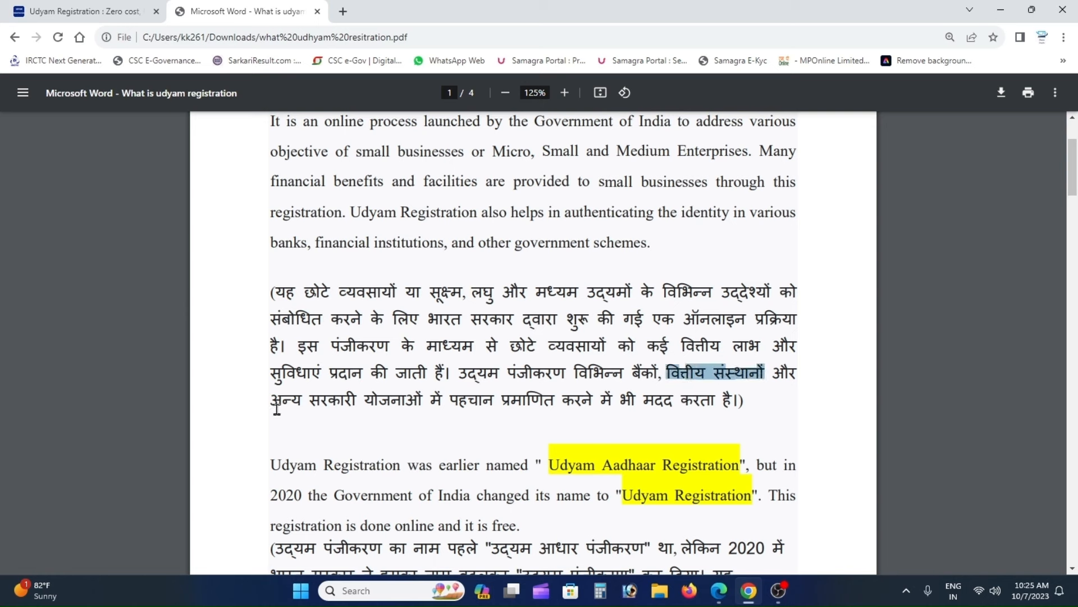
pyautogui.moveTo(271, 403); pyautogui.dragTo(481, 410)
pyautogui.moveTo(583, 400); pyautogui.dragTo(717, 400)
pyautogui.doubleClick(727, 398)
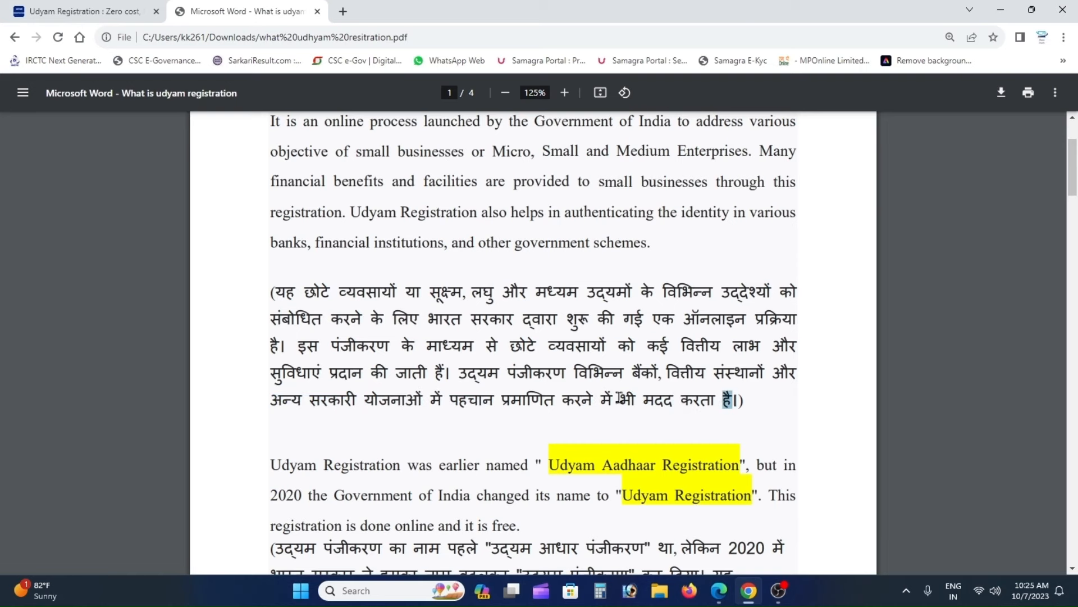
# Step: Highlight the new name 'Udyam Registration' and continue to page 2's 'Important to Know' section
pyautogui.scroll(-1, 471, 393)
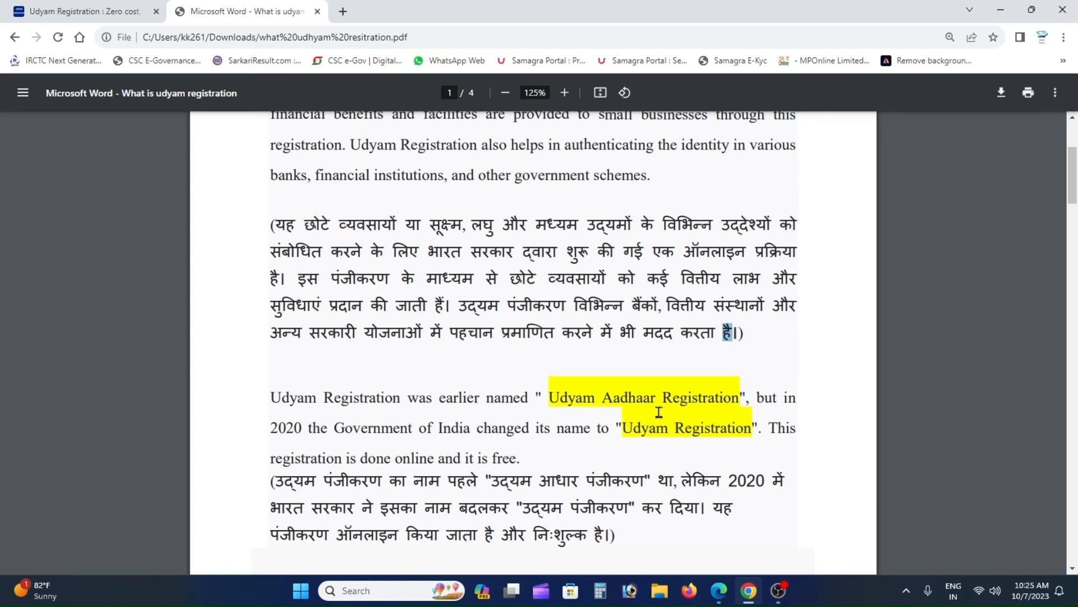
pyautogui.moveTo(621, 434); pyautogui.dragTo(749, 425)
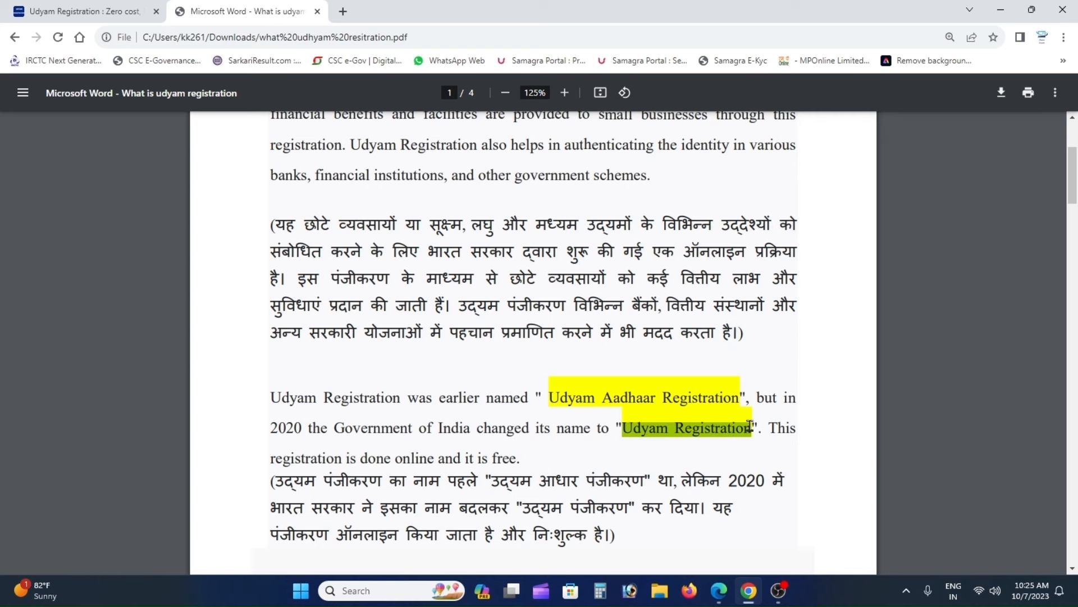
pyautogui.scroll(-5, 571, 439)
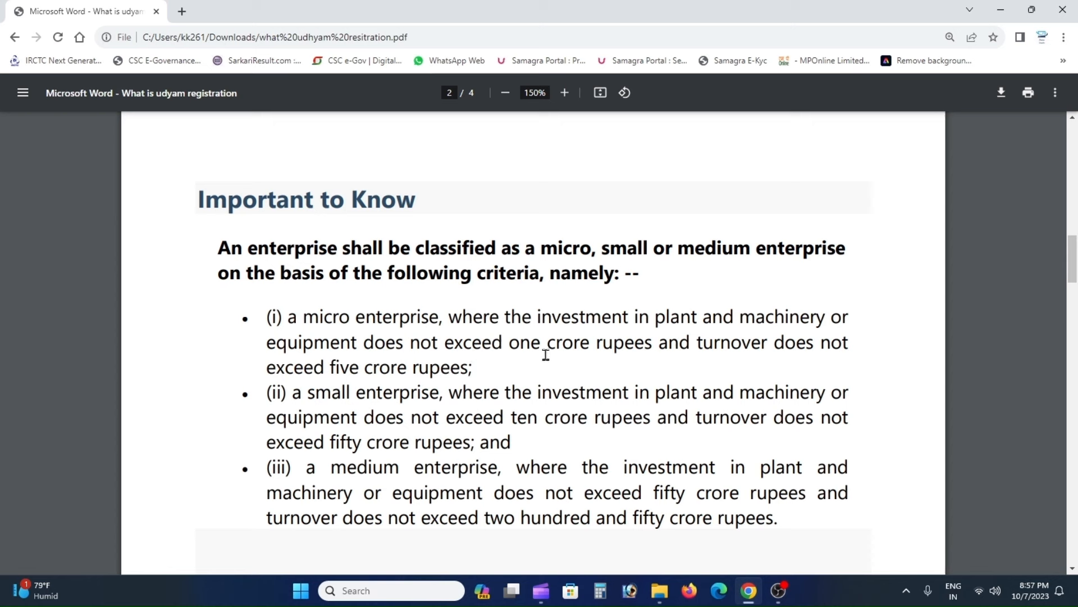
# Step: Highlight and clear the micro and small enterprise investment and turnover criteria
pyautogui.click(524, 375)
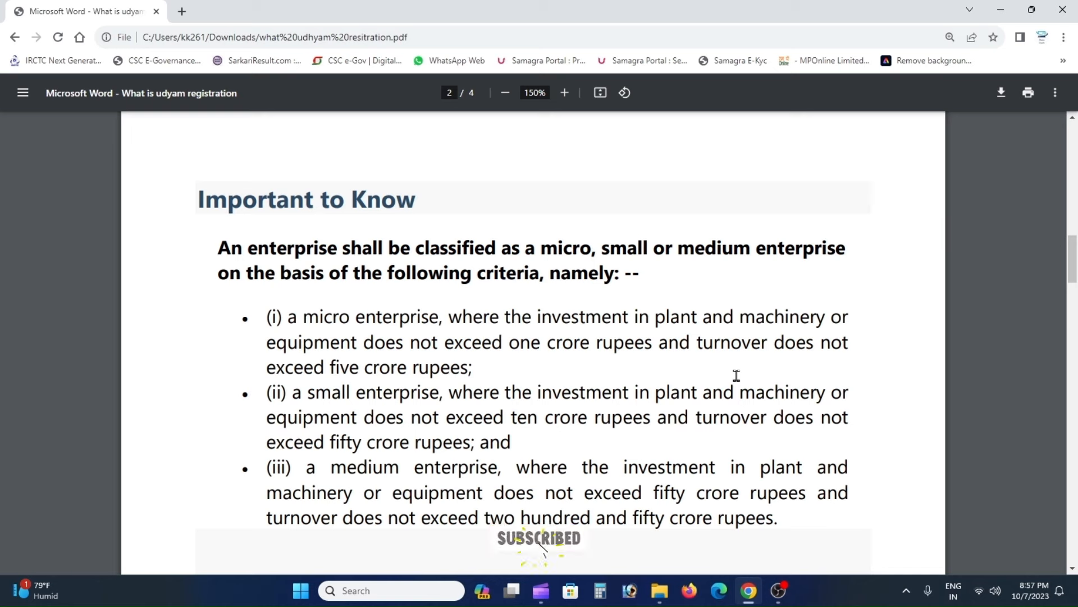
pyautogui.moveTo(597, 377); pyautogui.dragTo(385, 362)
pyautogui.click(470, 367)
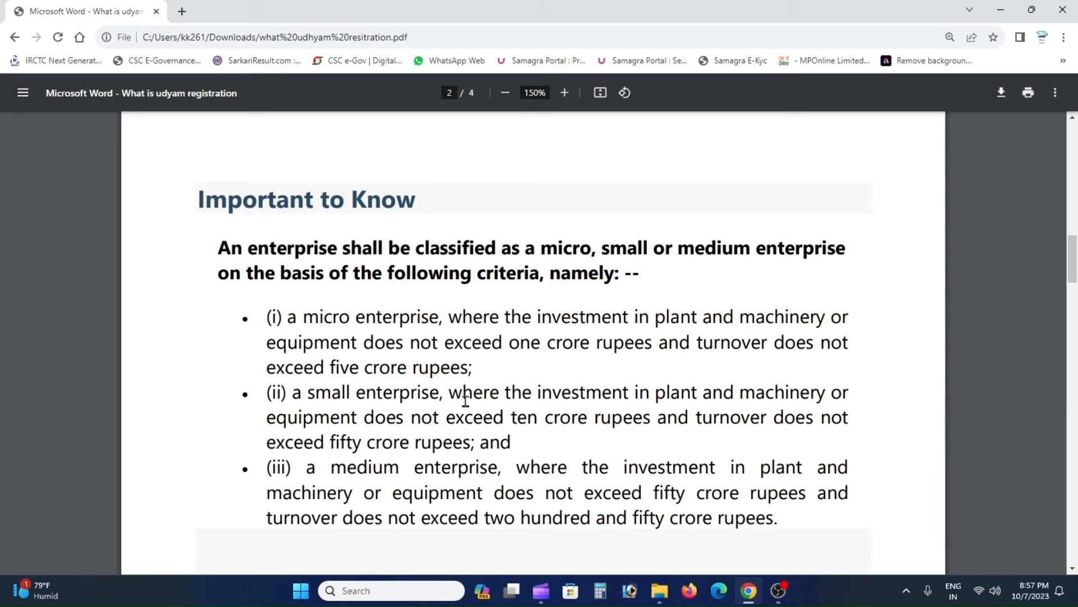
pyautogui.moveTo(449, 393); pyautogui.dragTo(533, 428)
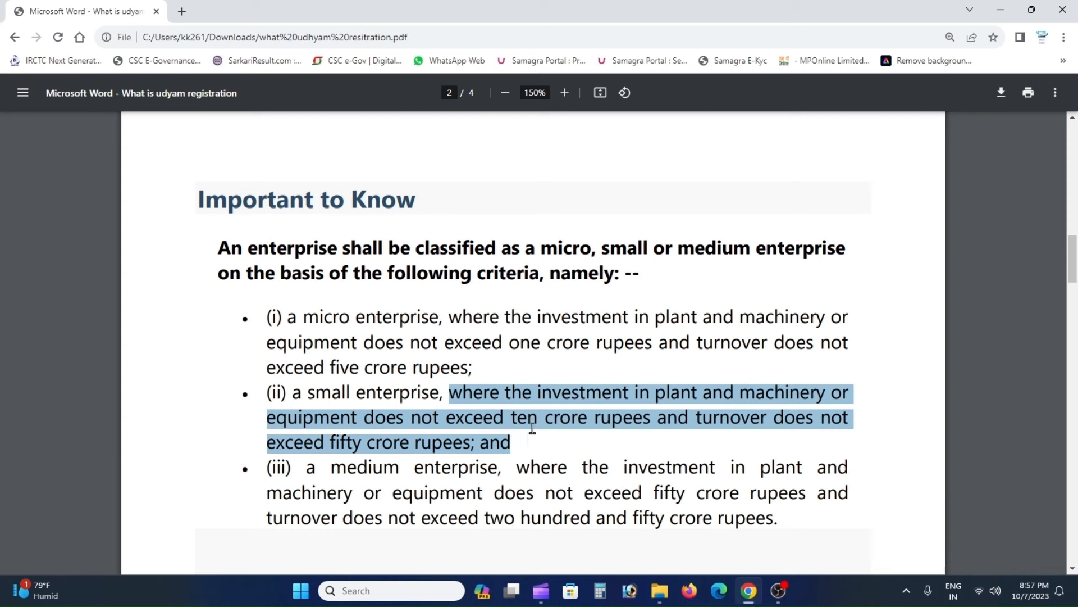
pyautogui.click(542, 422)
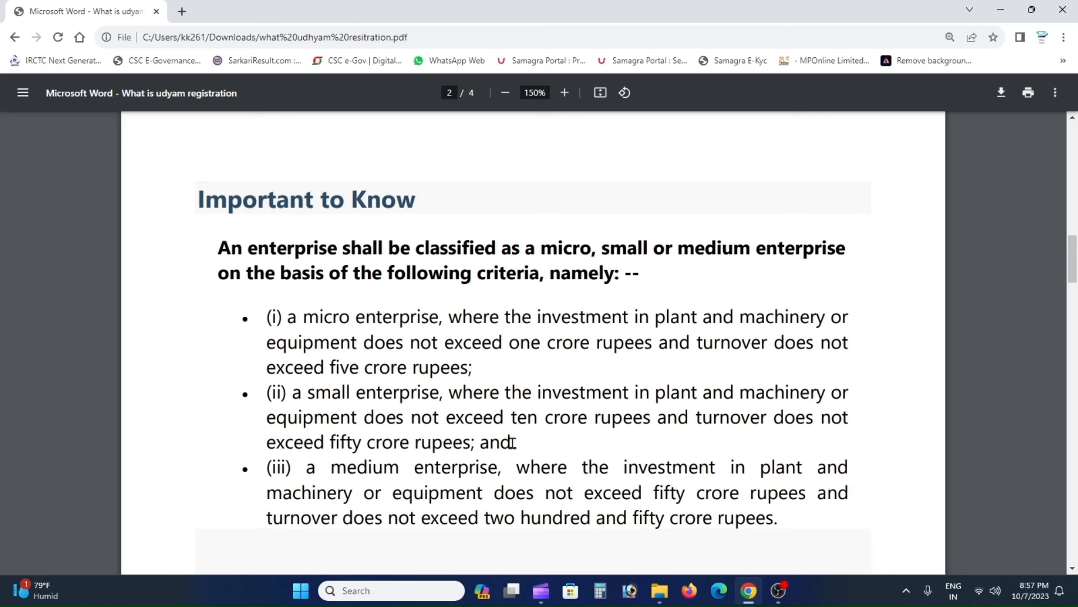
pyautogui.moveTo(518, 443); pyautogui.dragTo(282, 396)
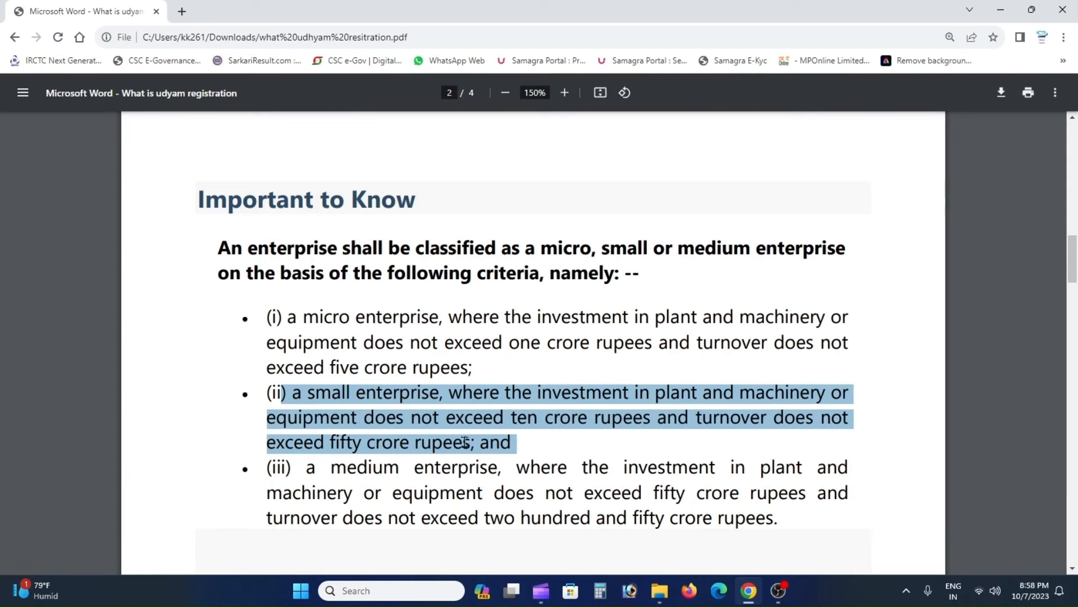
pyautogui.click(525, 449)
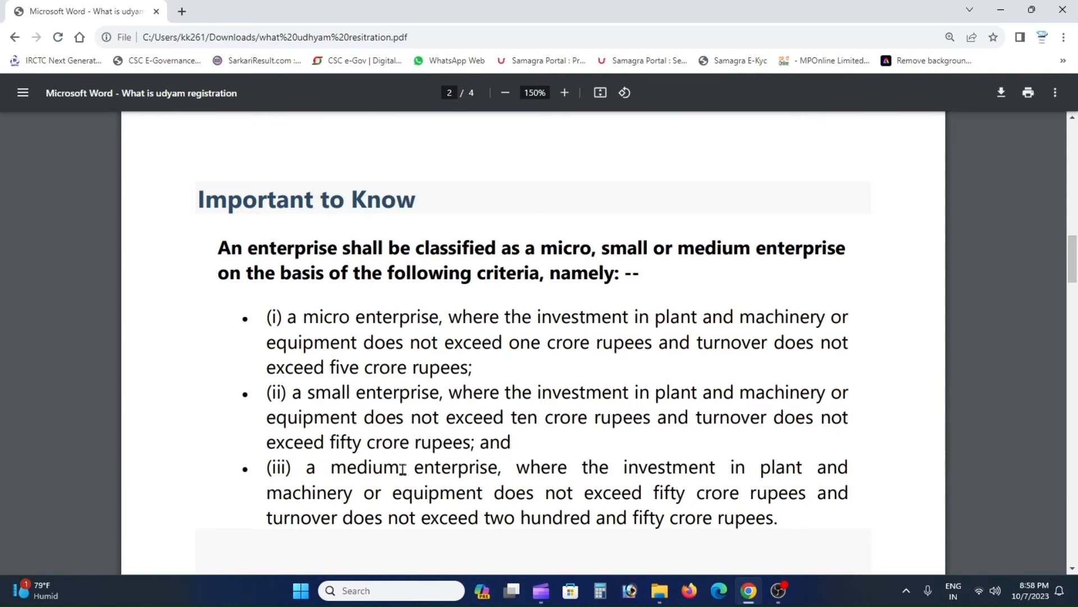
# Step: Scroll down and highlight the medium enterprise fifty crore rupees investment limit
pyautogui.scroll(-1, 332, 444)
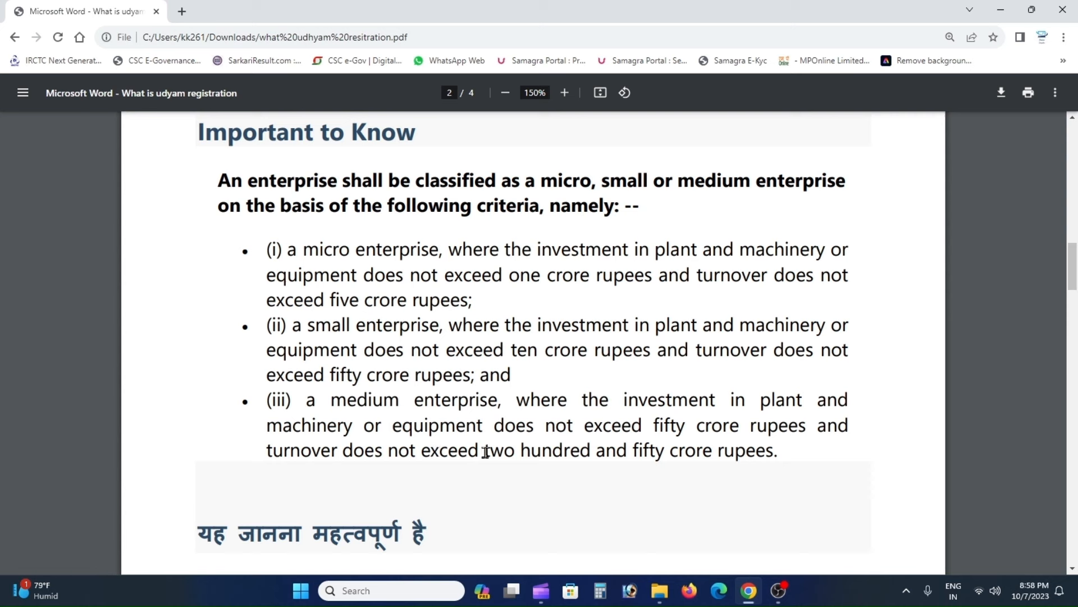
pyautogui.moveTo(654, 427); pyautogui.dragTo(760, 425)
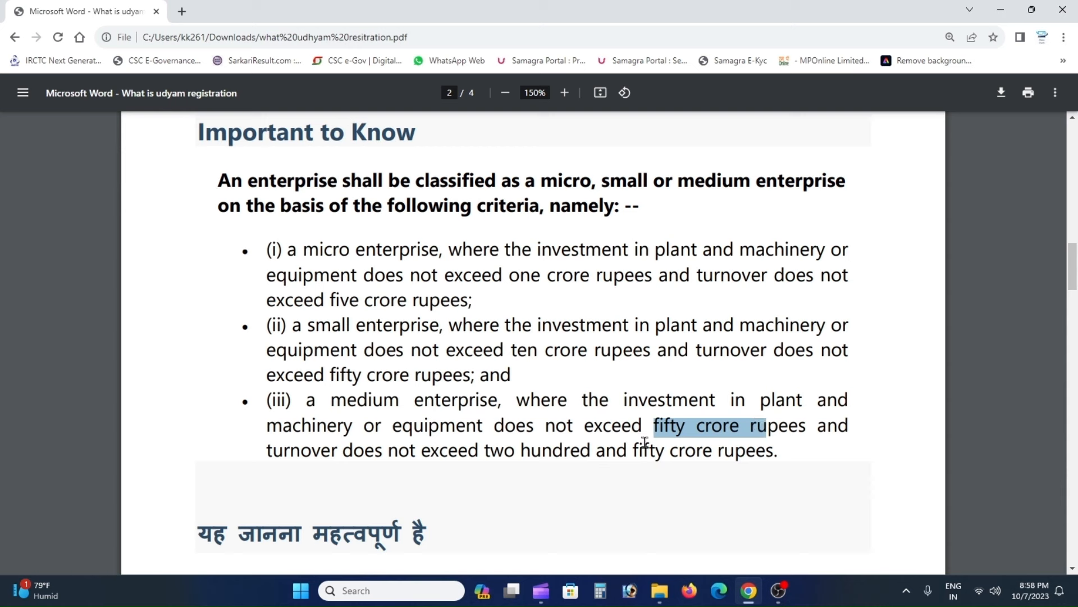
pyautogui.click(506, 465)
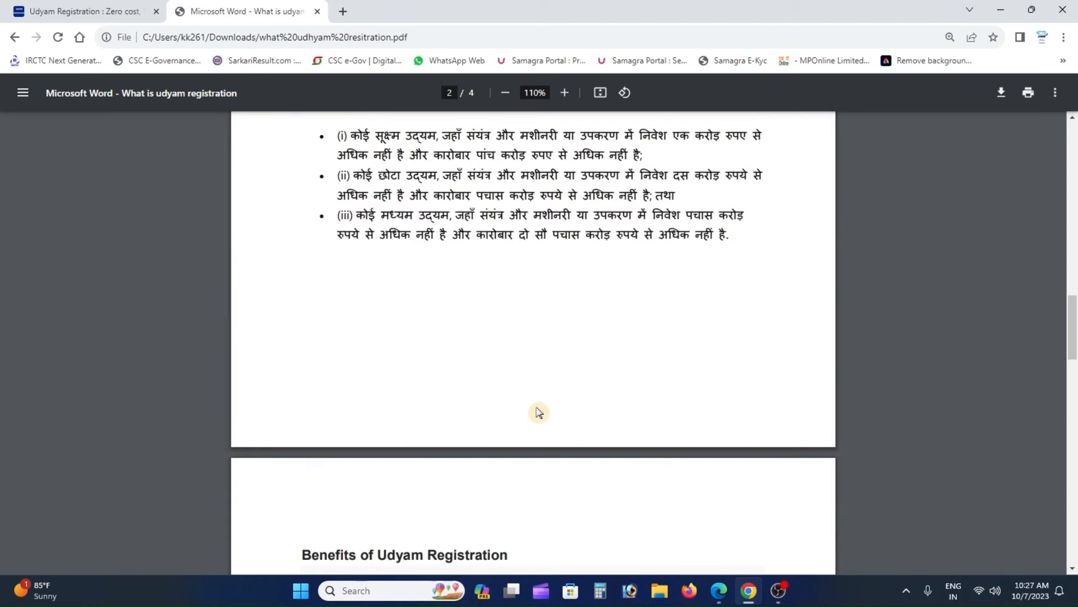
# Step: Scroll through page 3's benefits, highlighting the Hindi capital subsidy and low-interest loan passages
pyautogui.scroll(-5, 537, 410)
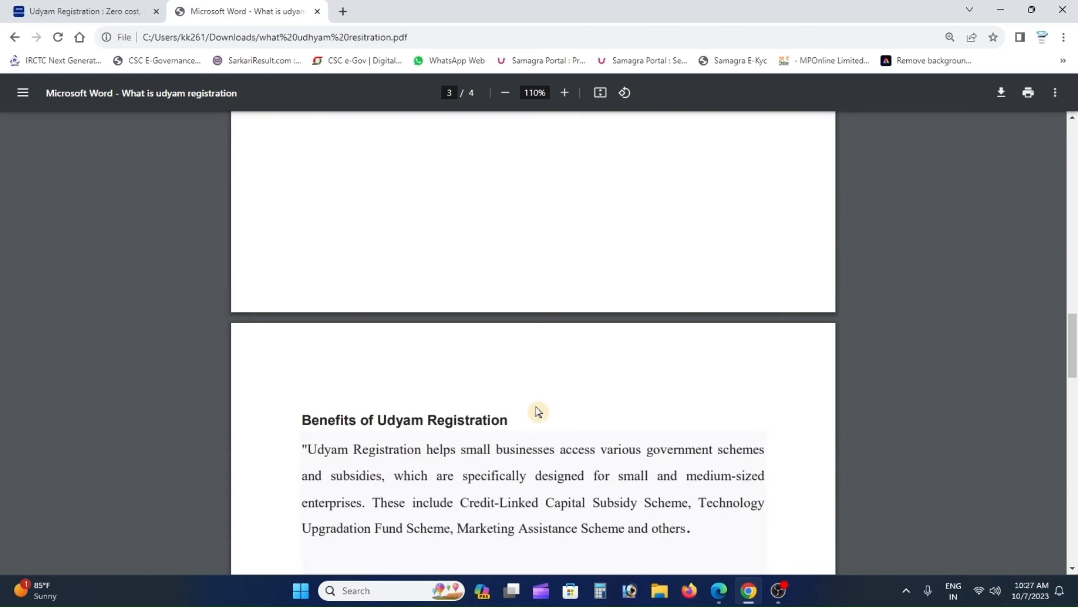
pyautogui.scroll(-1, 537, 411)
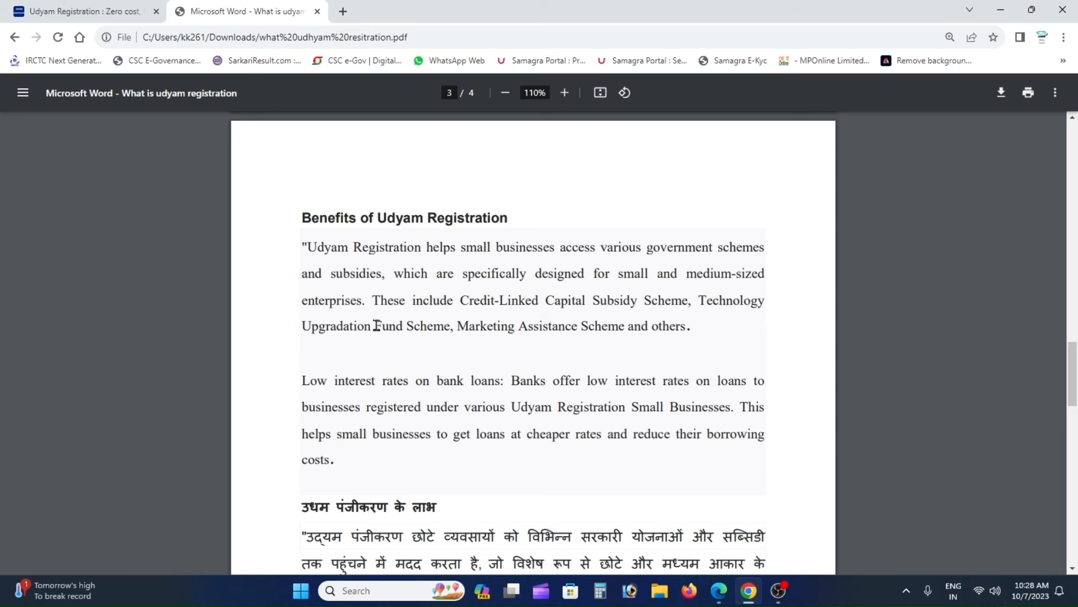
pyautogui.scroll(-2, 382, 365)
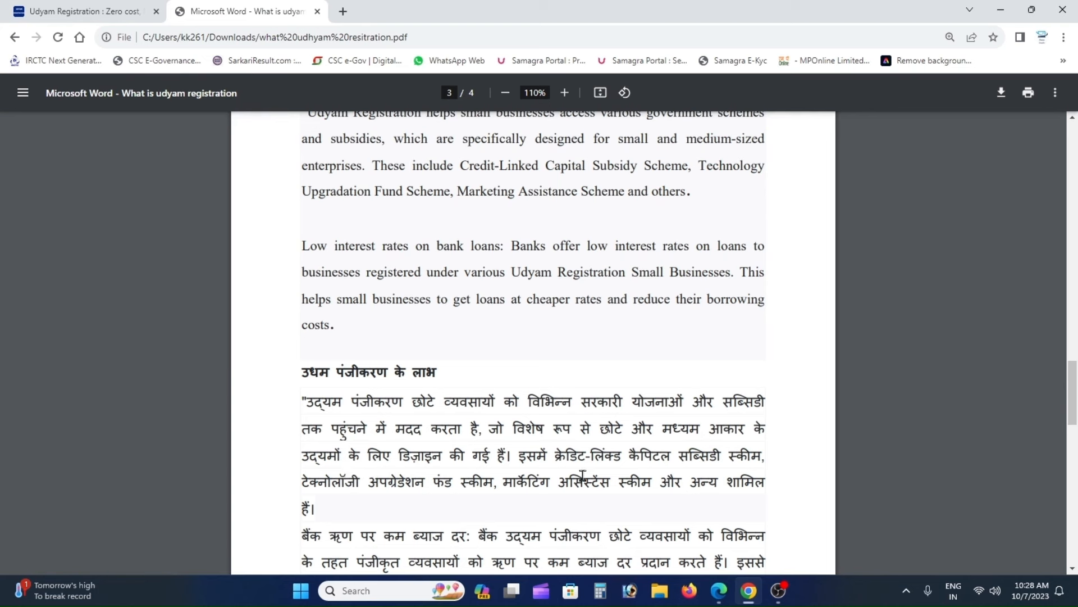
pyautogui.moveTo(613, 464); pyautogui.dragTo(706, 471)
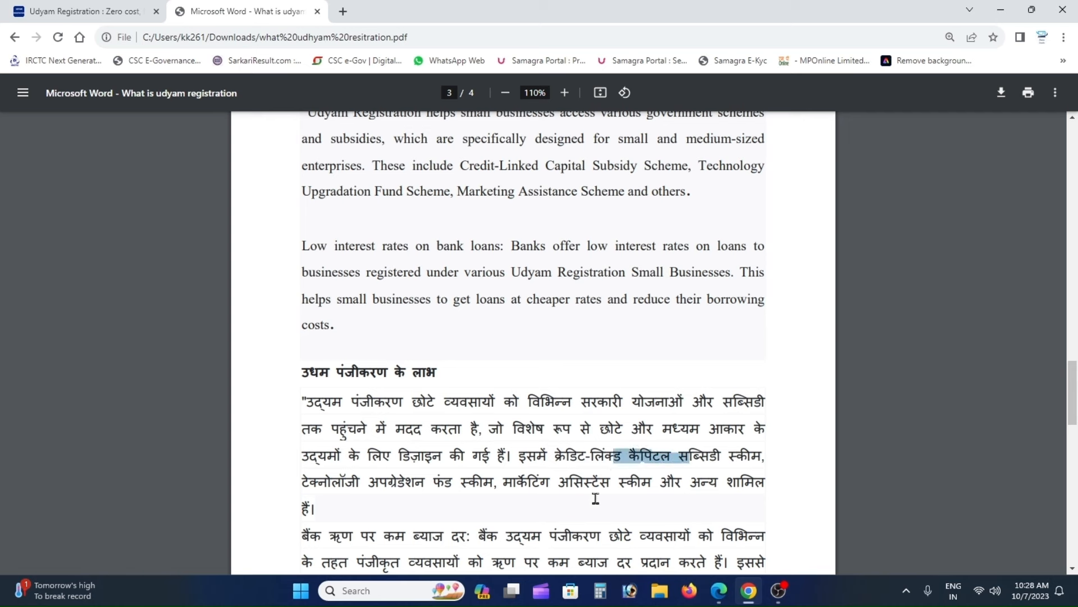
pyautogui.scroll(-2, 491, 488)
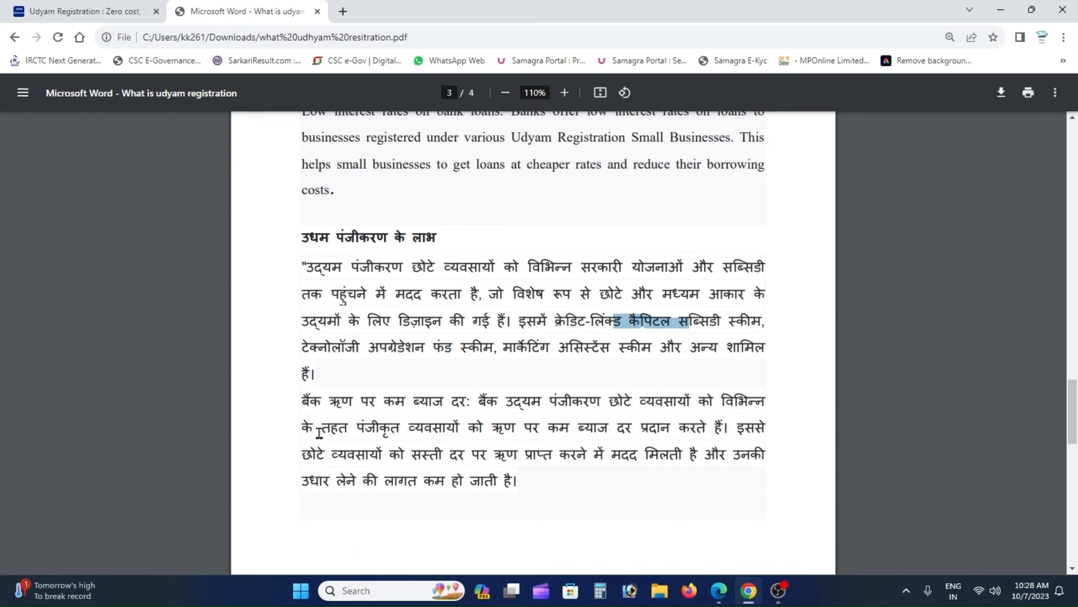
pyautogui.moveTo(303, 411); pyautogui.dragTo(460, 396)
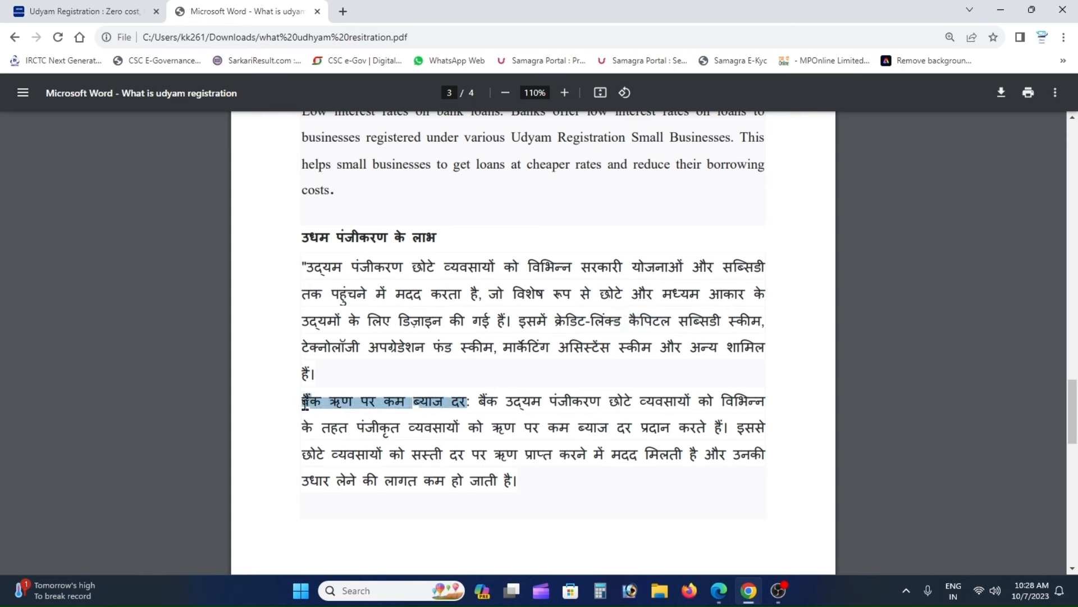
pyautogui.moveTo(298, 402)
pyautogui.mouseDown()
pyautogui.moveTo(523, 485)
pyautogui.moveTo(365, 427)
pyautogui.moveTo(301, 383)
pyautogui.moveTo(311, 404)
pyautogui.mouseUp()
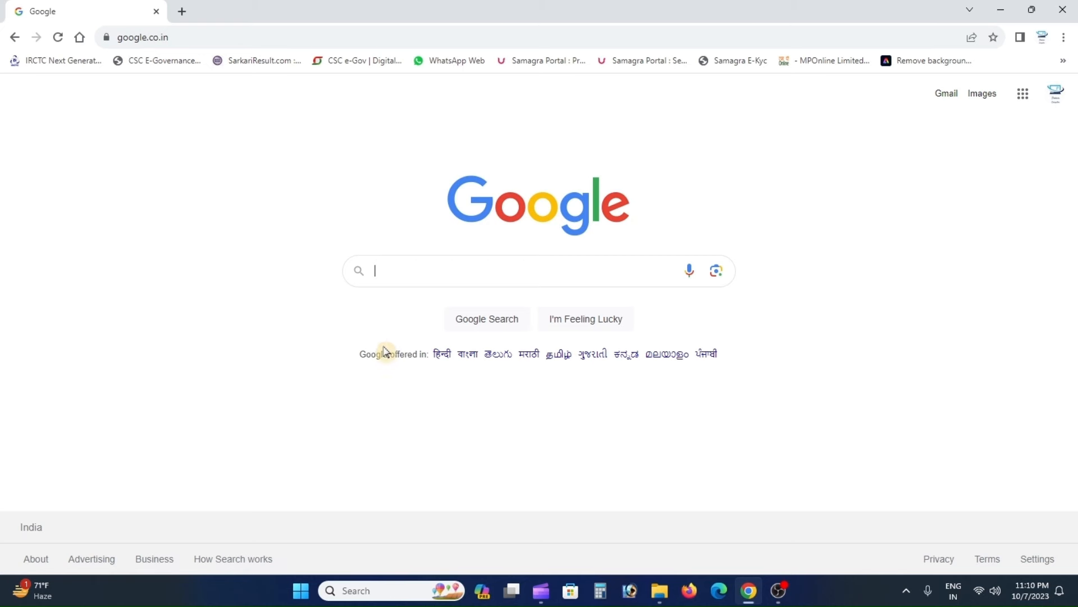
# Step: Search Google for udyamregistration.gov.in and open the official Udyam Registration result
pyautogui.write('https://udyamregistration.gov.in/')
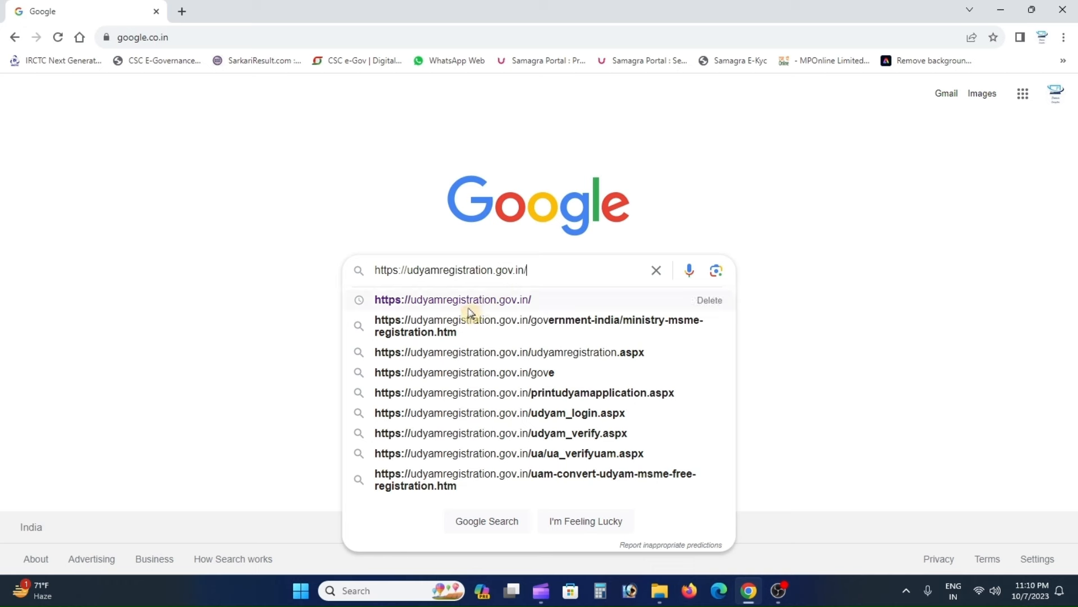
pyautogui.click(445, 302)
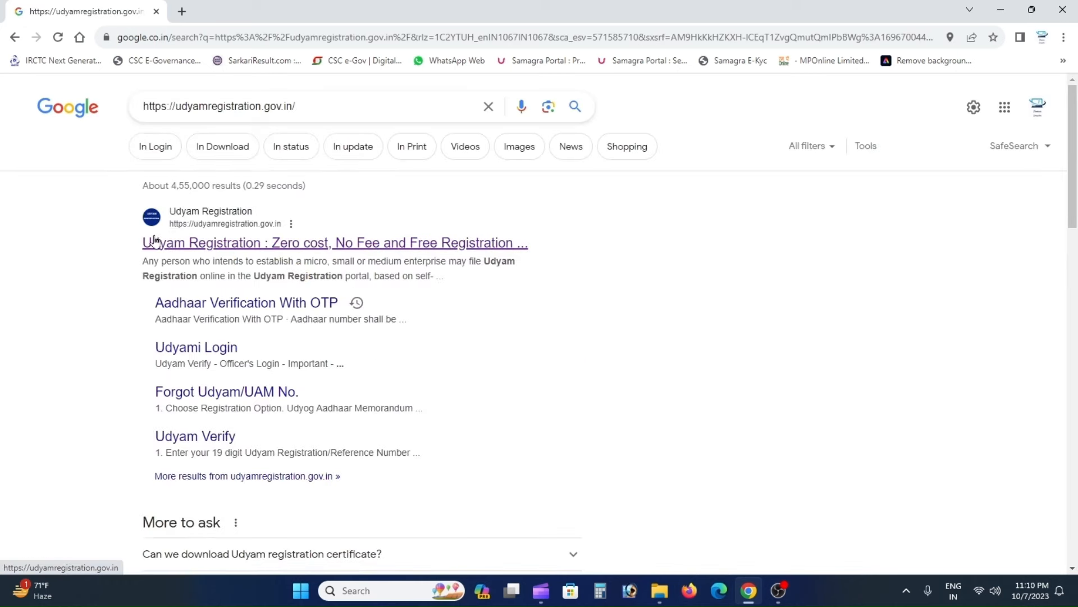
pyautogui.click(185, 250)
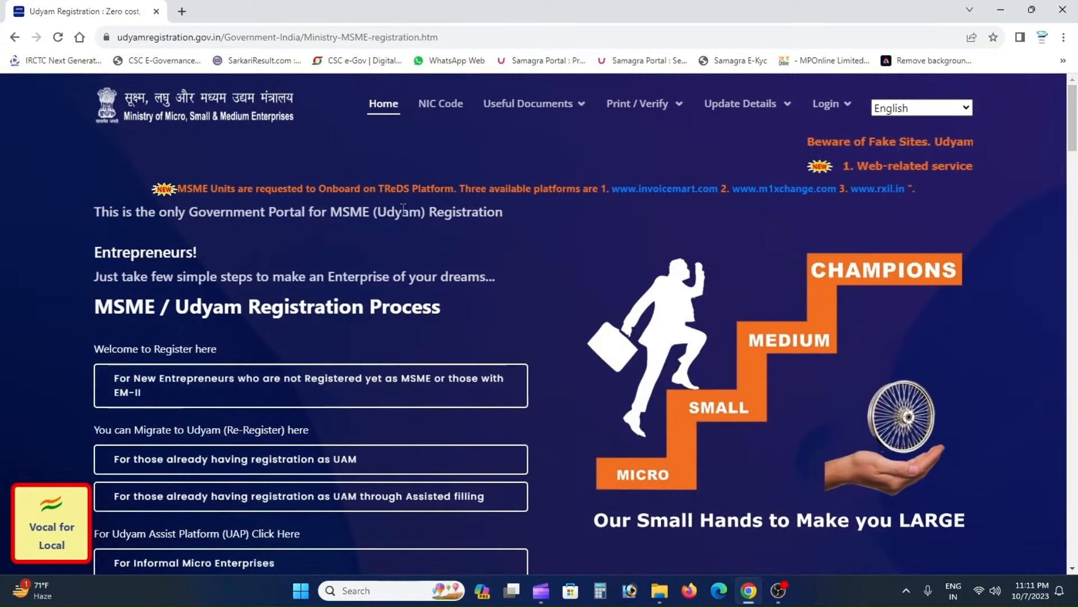
# Step: Open the 'For New Entrepreneurs who are not Registered yet as MSME' form
pyautogui.scroll(-2, 137, 342)
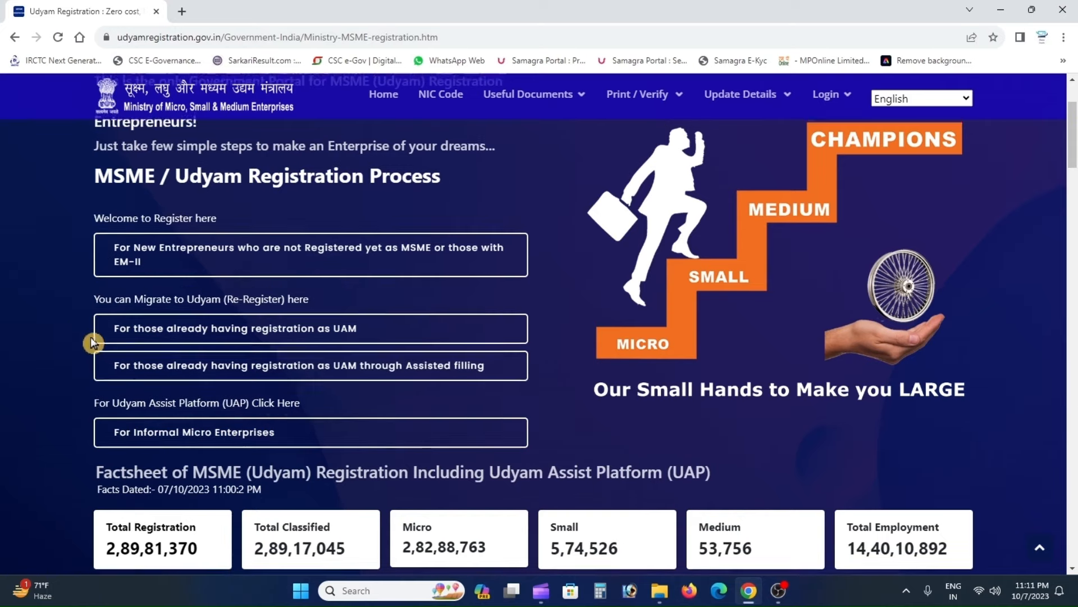
pyautogui.scroll(2, 96, 340)
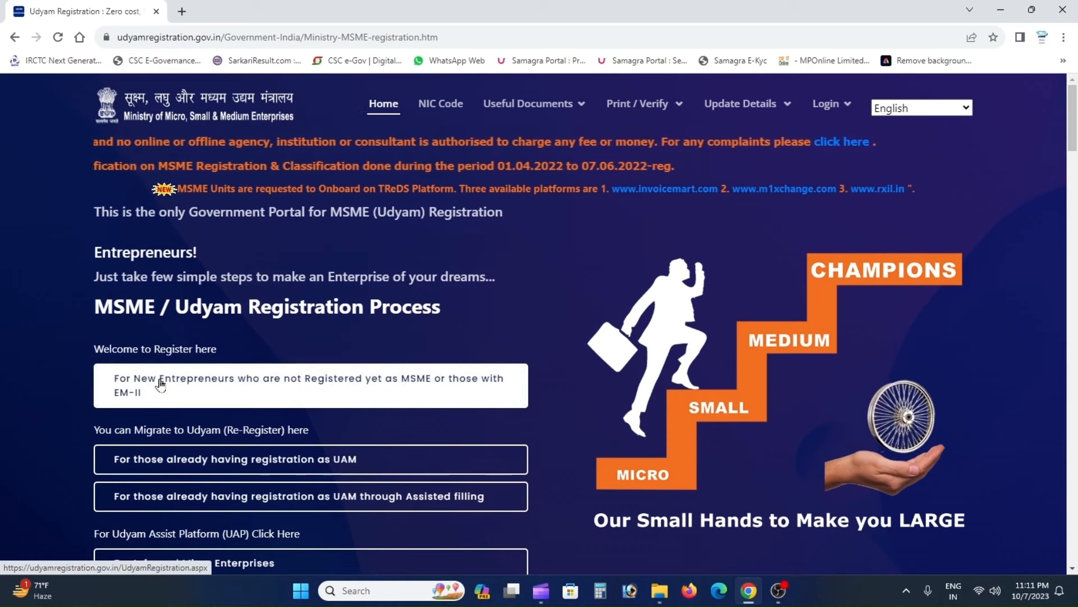
pyautogui.click(202, 383)
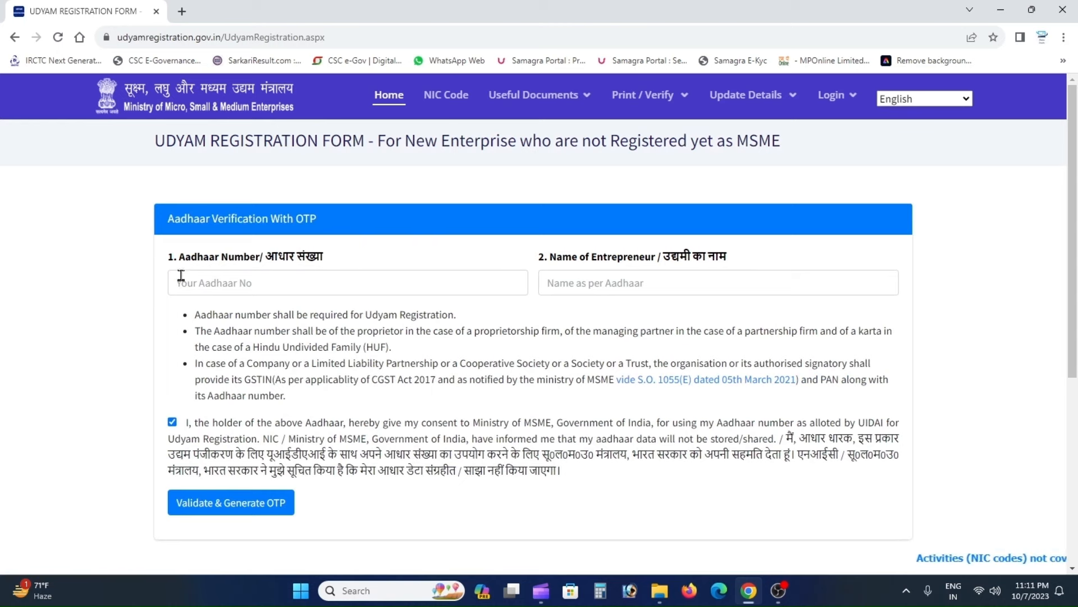
# Step: Enter the Aadhaar number and the entrepreneur's name as on Aadhaar, ticking consent
pyautogui.click(182, 282)
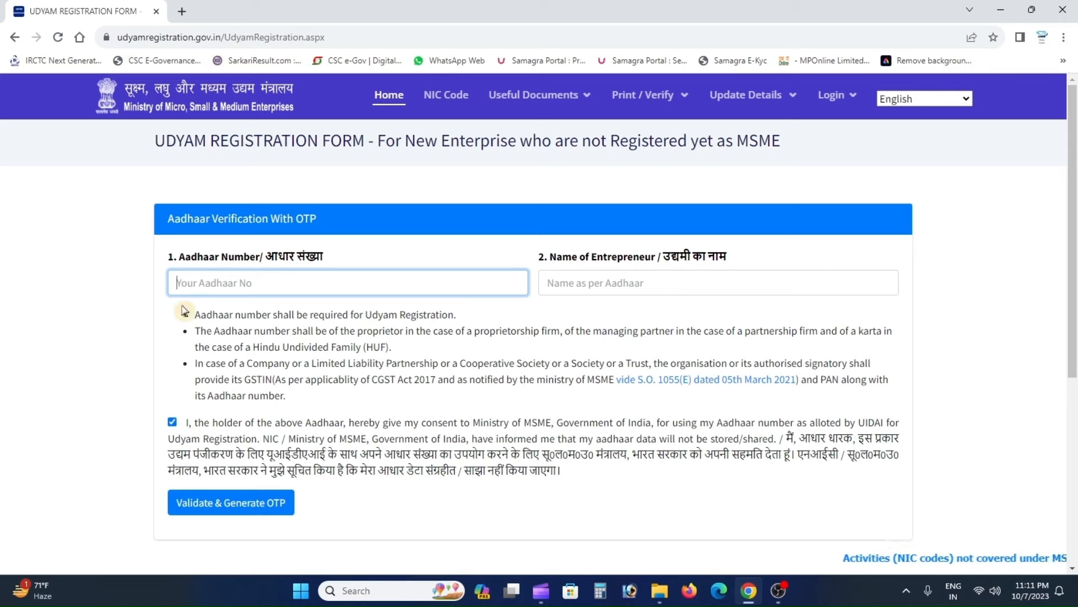
pyautogui.click(547, 300)
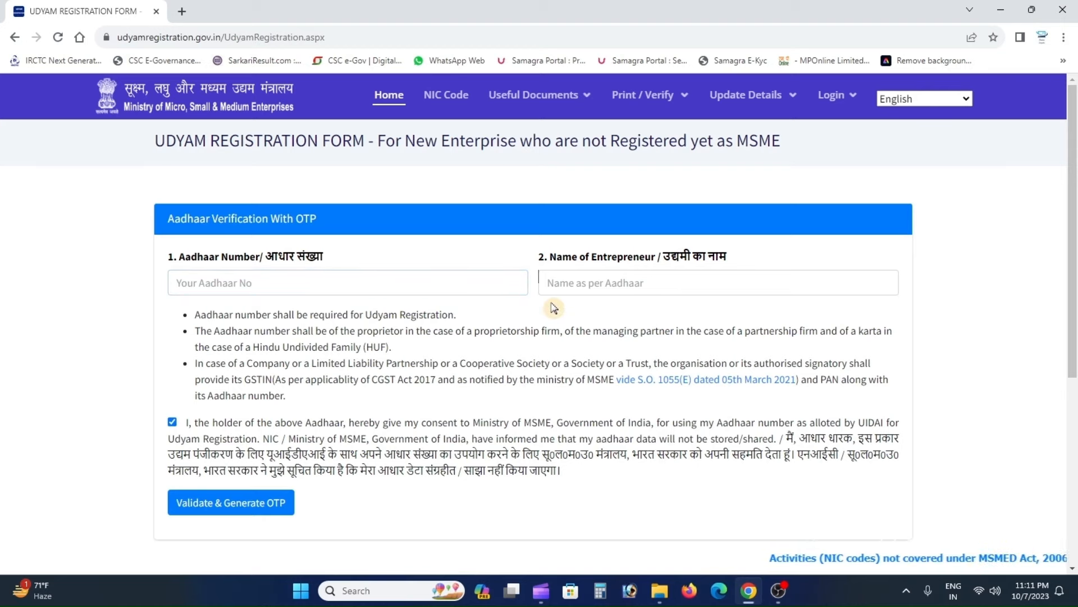
pyautogui.click(574, 283)
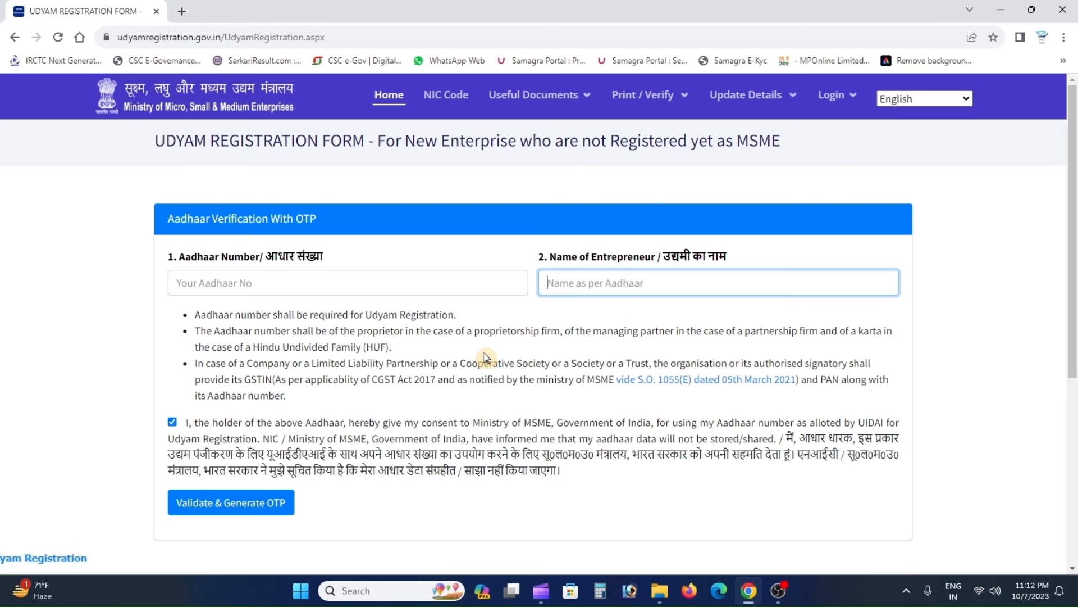
pyautogui.click(359, 287)
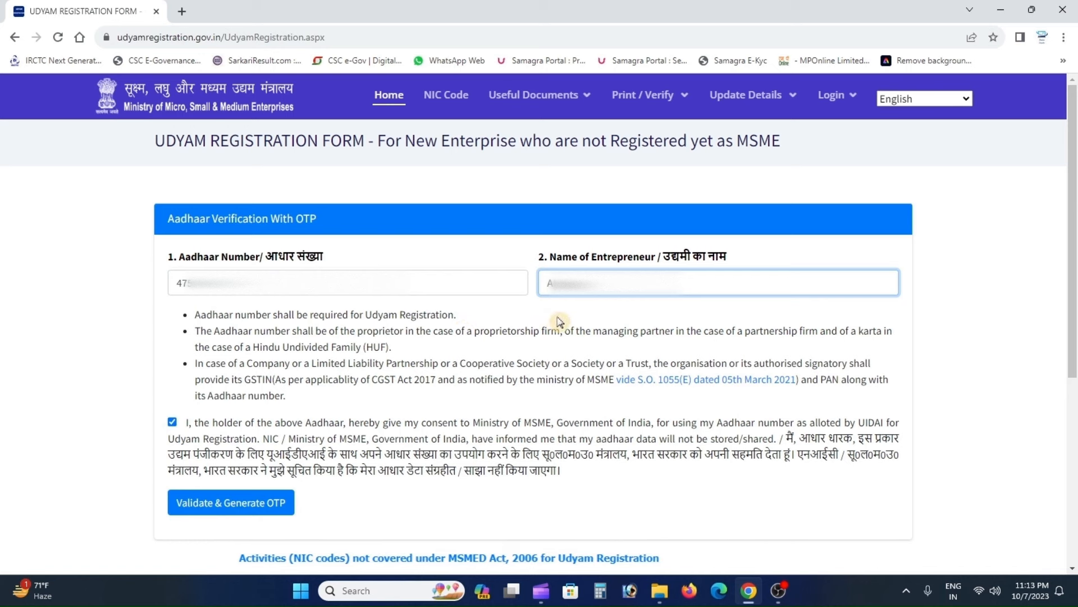
# Step: Generate an Aadhaar OTP, enter the received code and validate it
pyautogui.click(233, 510)
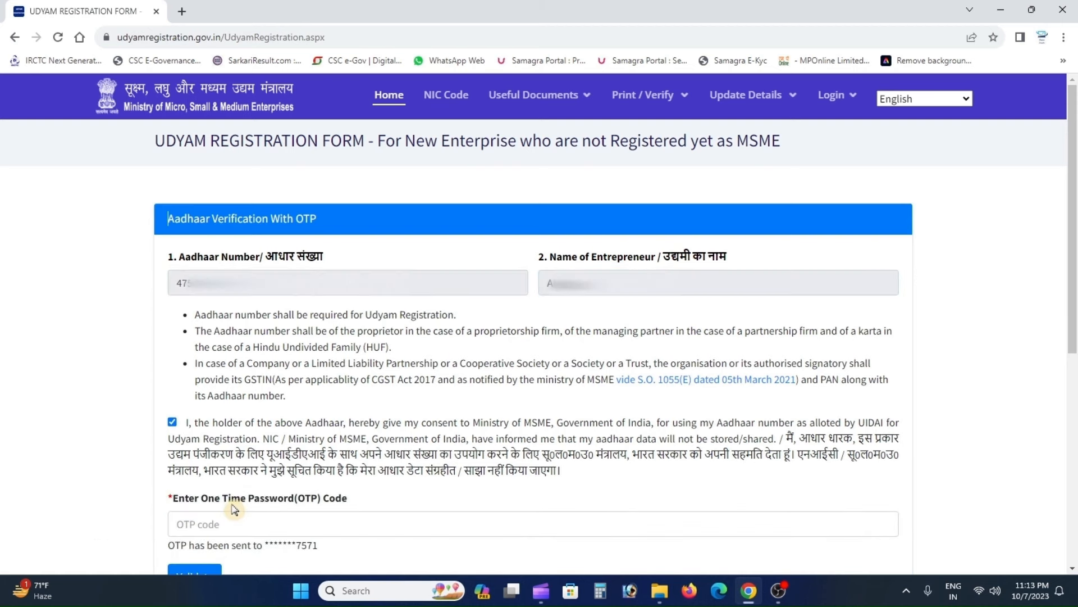
pyautogui.click(238, 517)
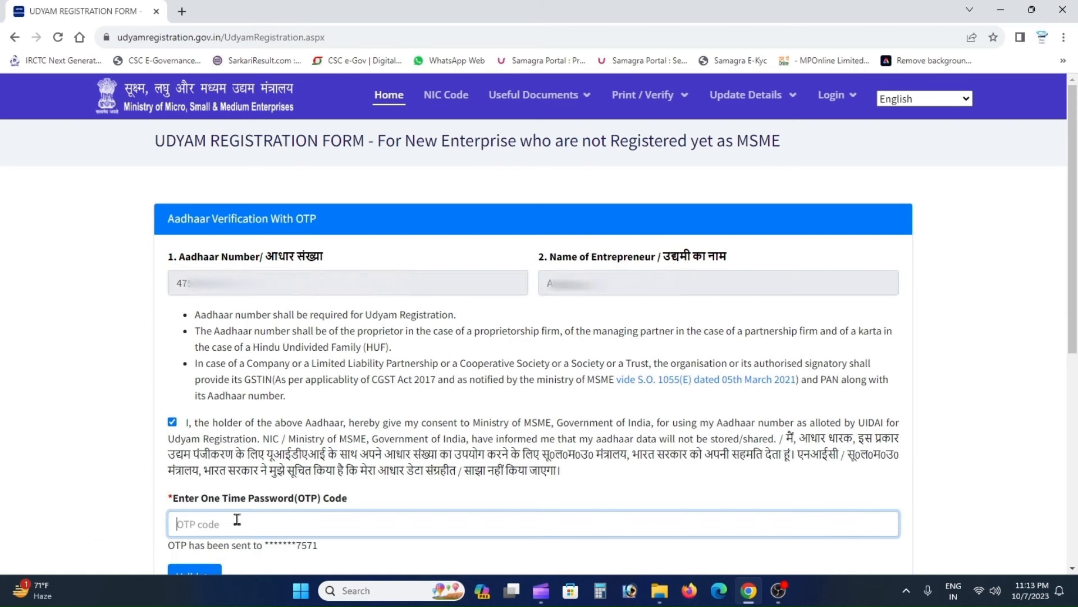
pyautogui.scroll(-4, 524, 410)
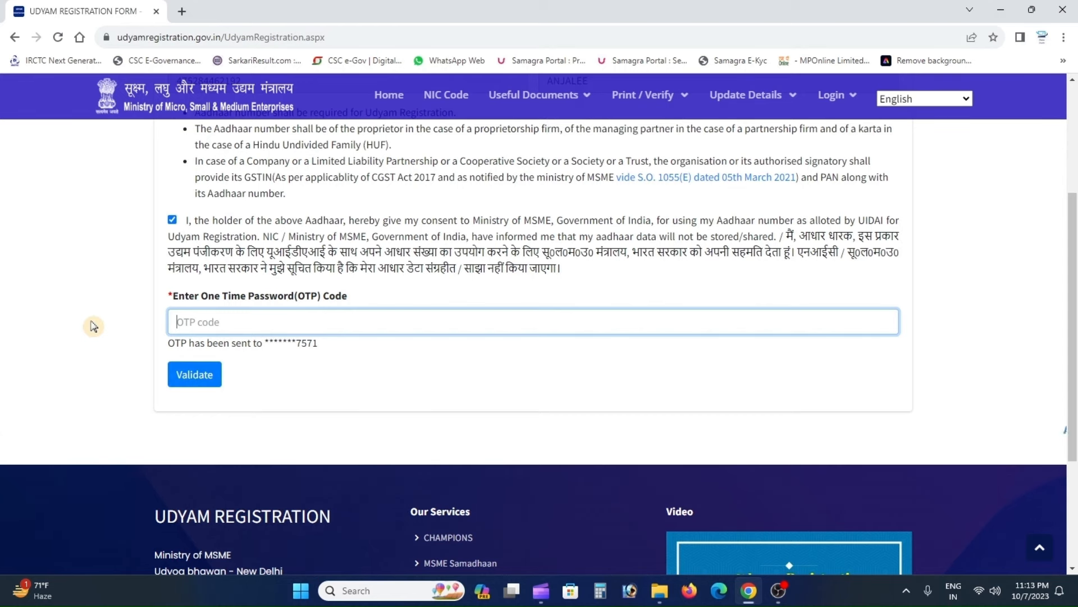
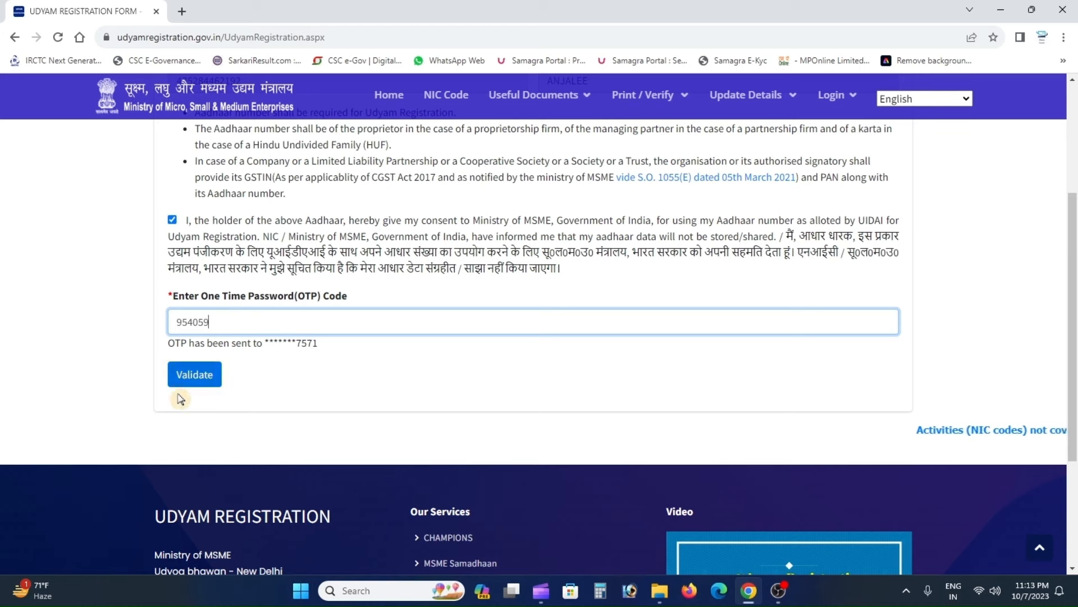
pyautogui.click(198, 380)
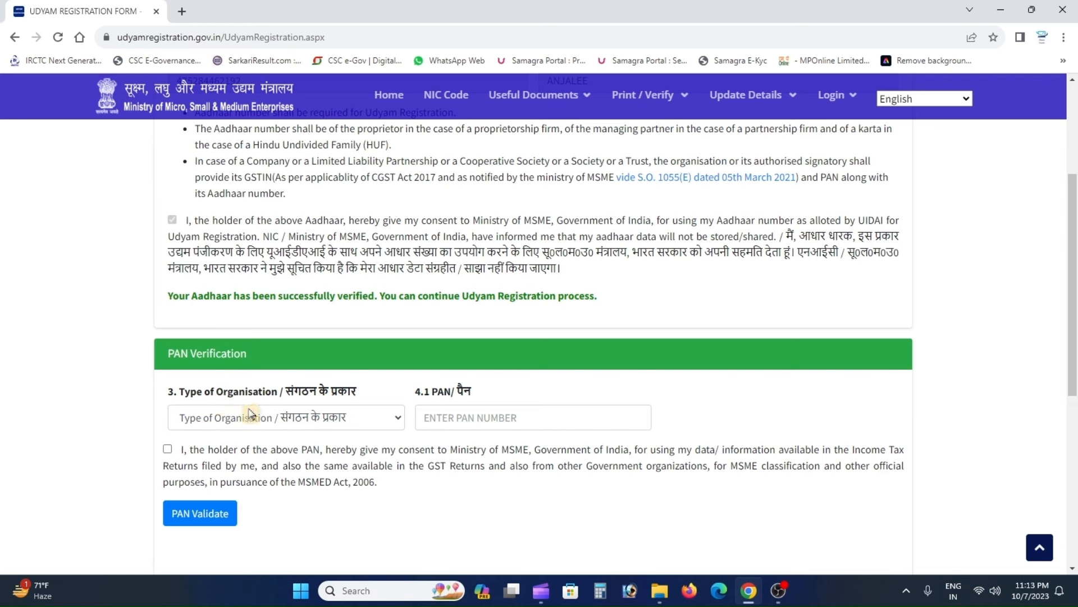
# Step: Choose '1. Proprietary' organisation type, enter the PAN, give PAN consent and validate it
pyautogui.click(283, 428)
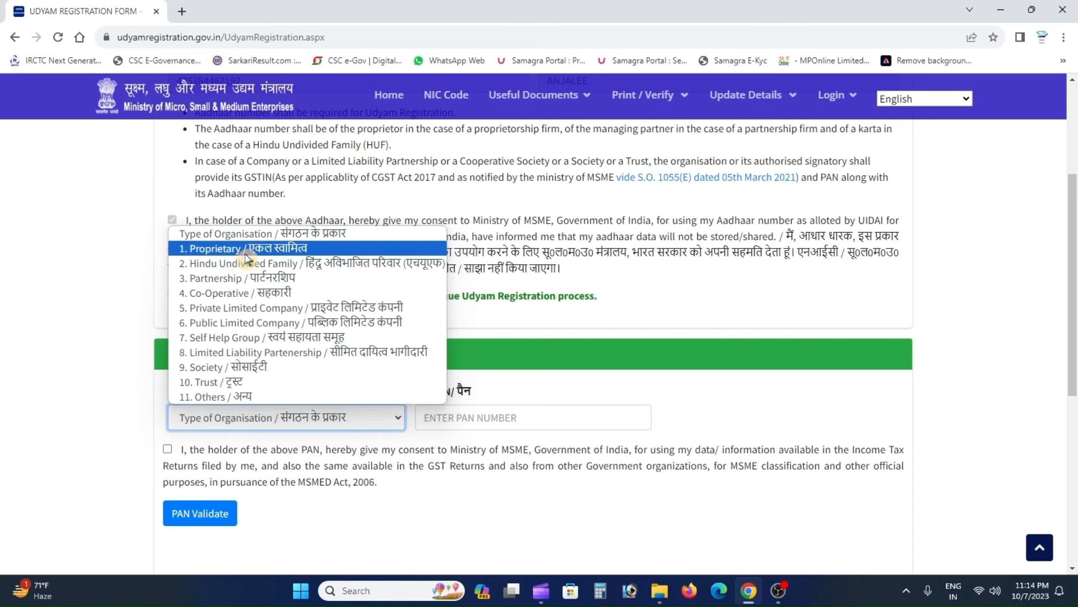
pyautogui.click(247, 250)
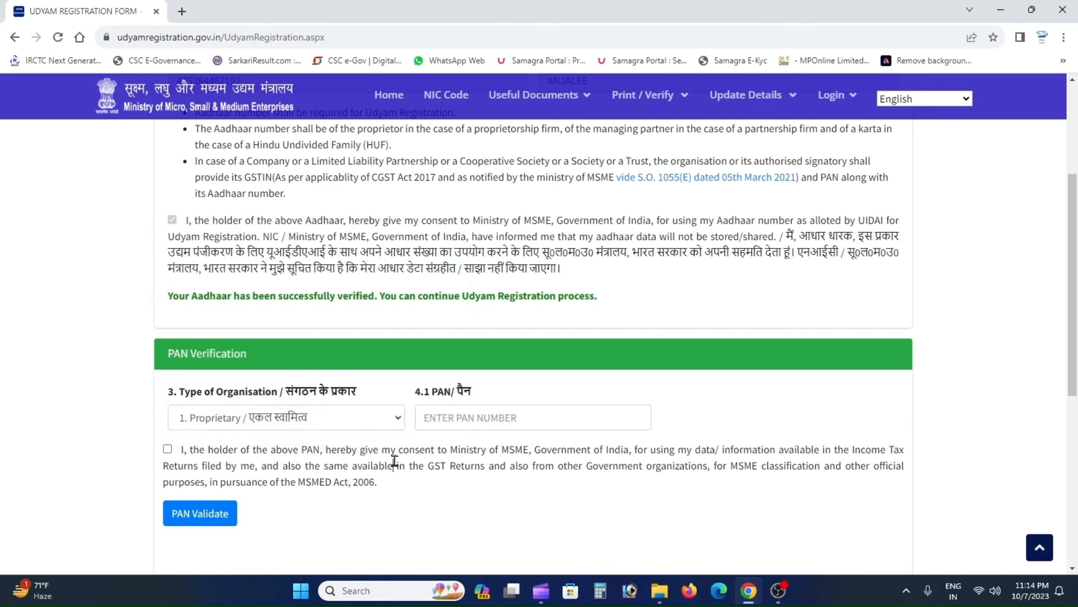
pyautogui.click(453, 422)
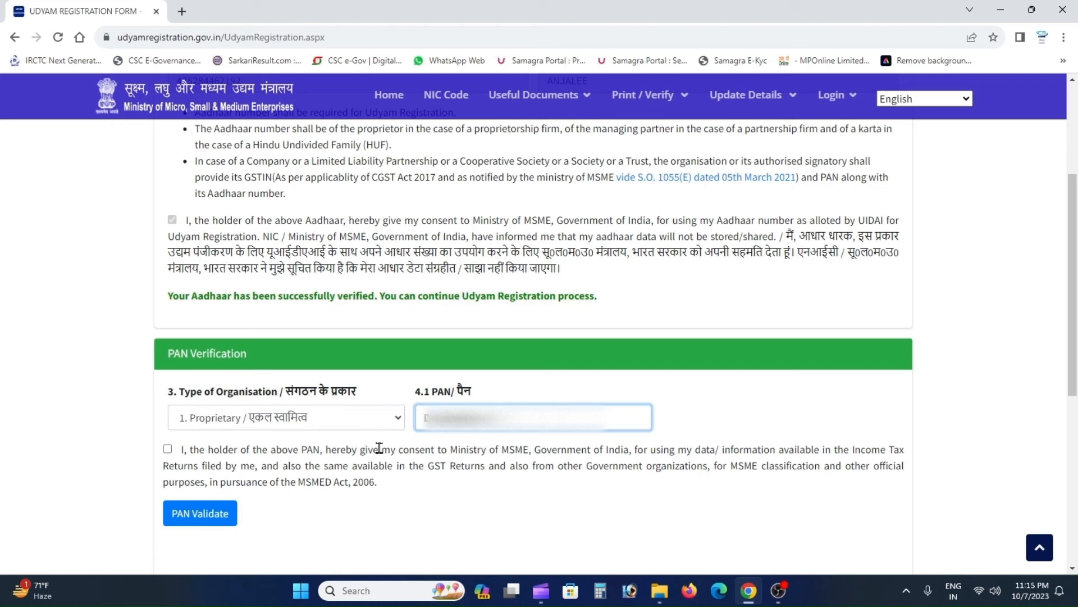
pyautogui.click(418, 466)
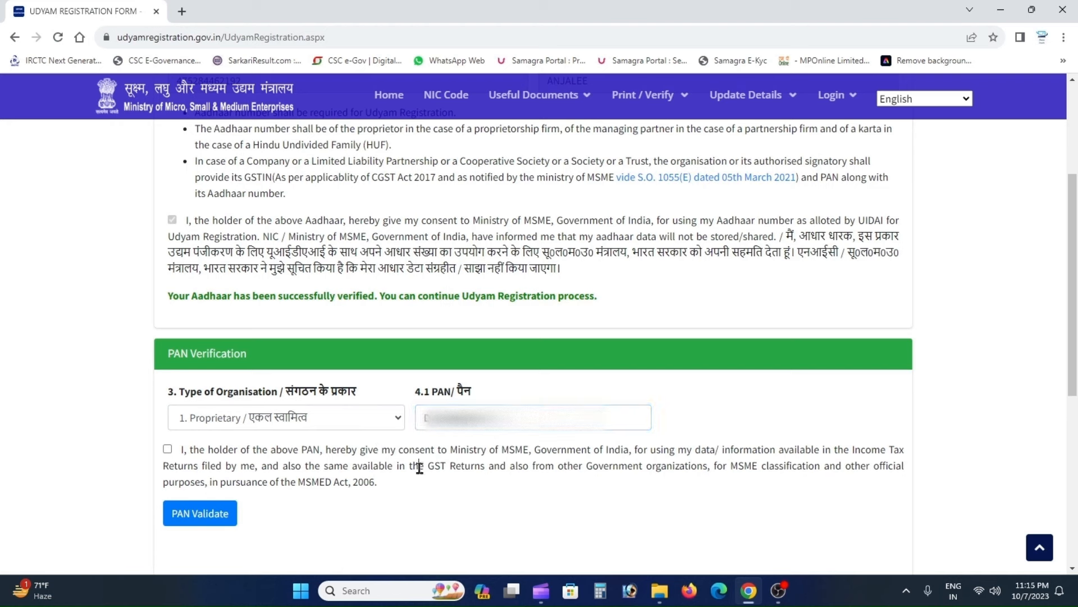
pyautogui.click(168, 449)
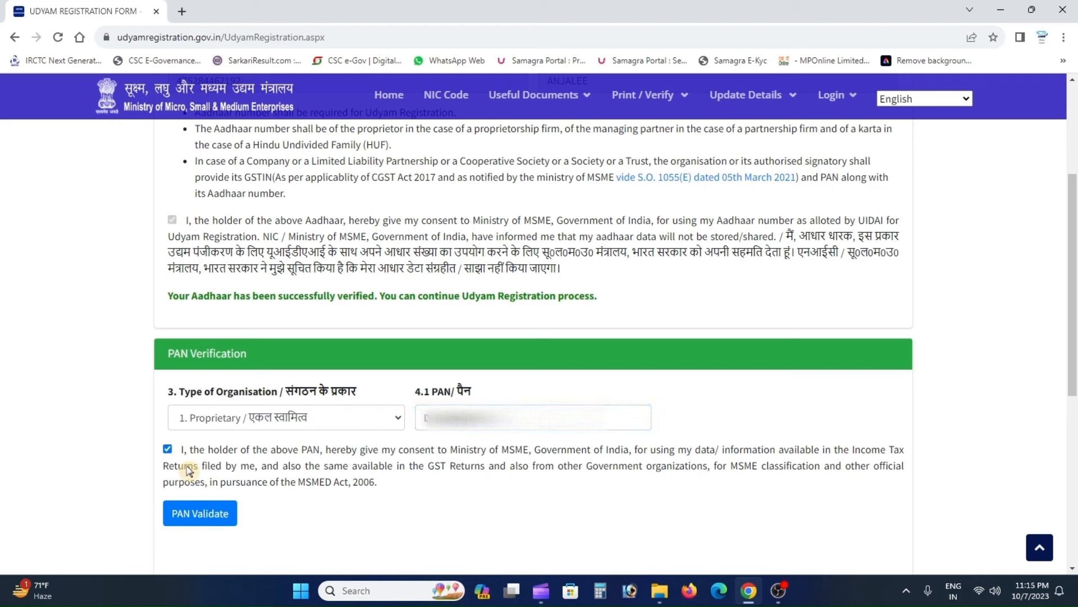
pyautogui.click(203, 522)
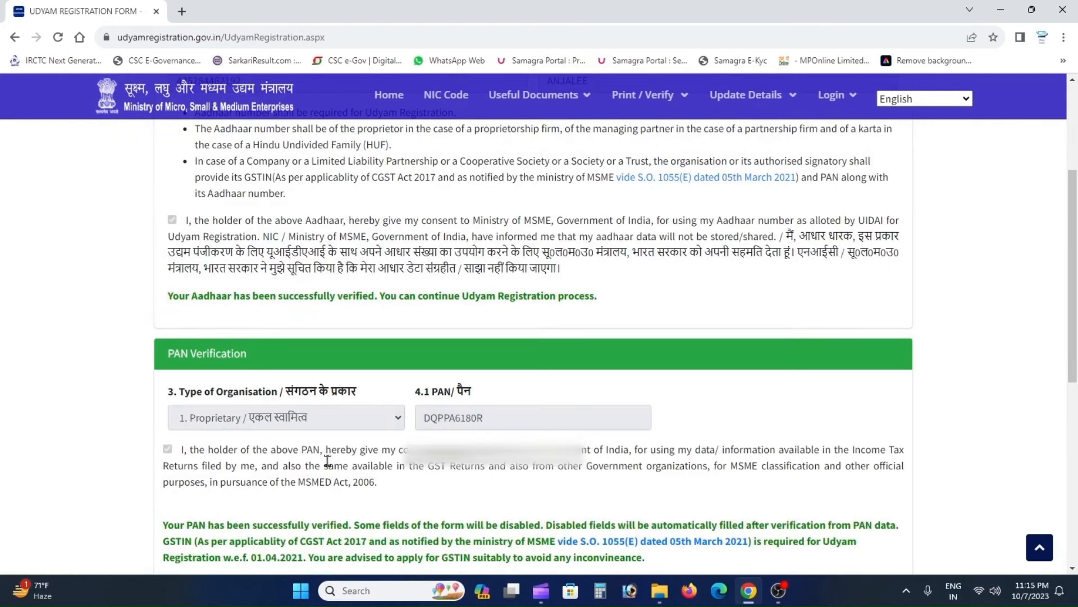
pyautogui.scroll(-2, 320, 458)
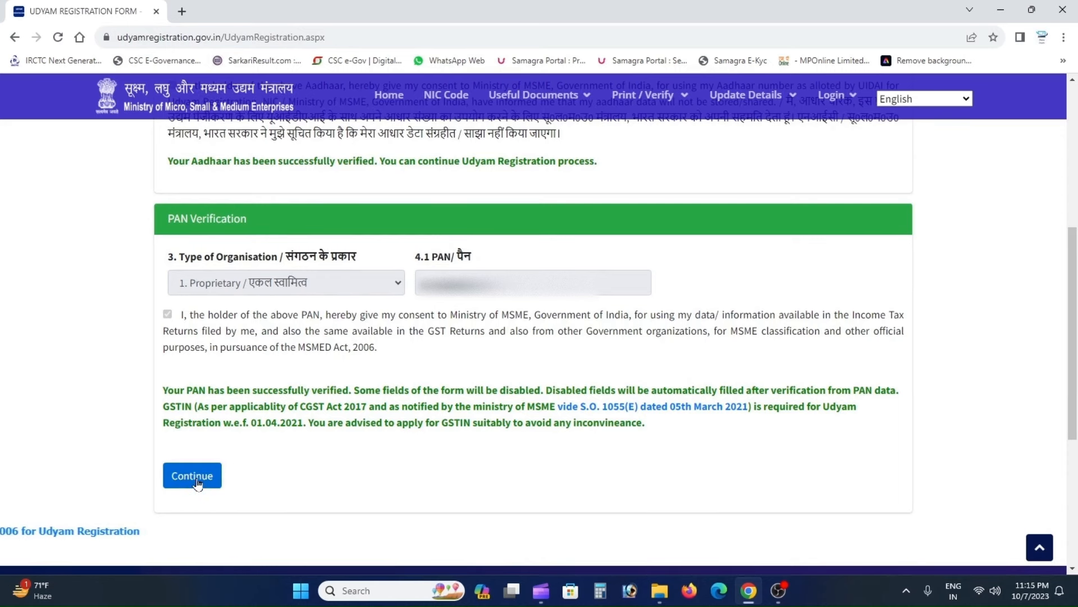
# Step: Continue past PAN verification to the Udyam Registration details section
pyautogui.click(194, 477)
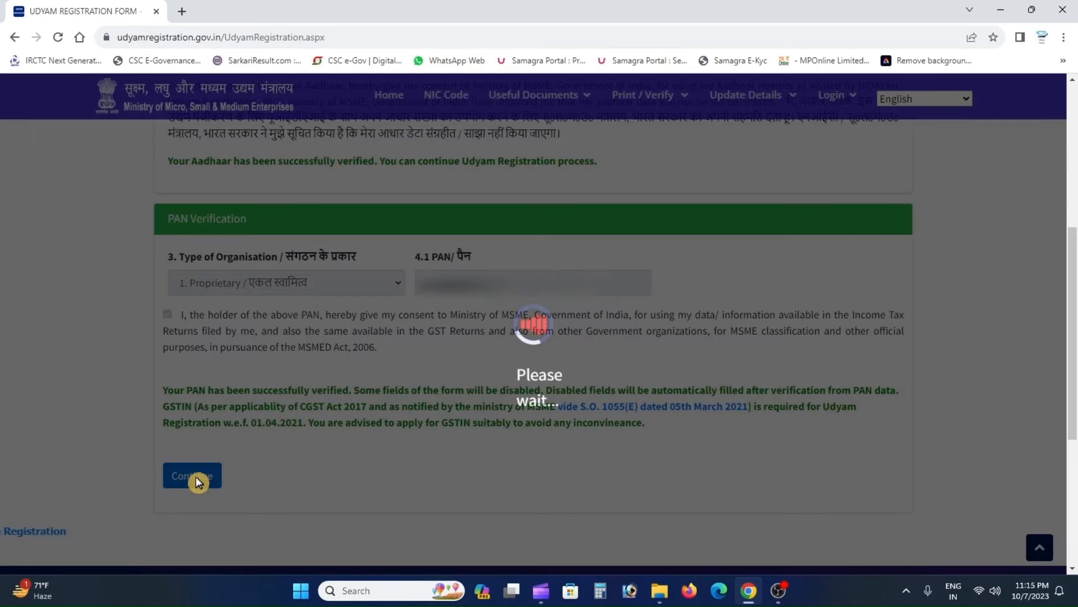
pyautogui.scroll(-5, 295, 449)
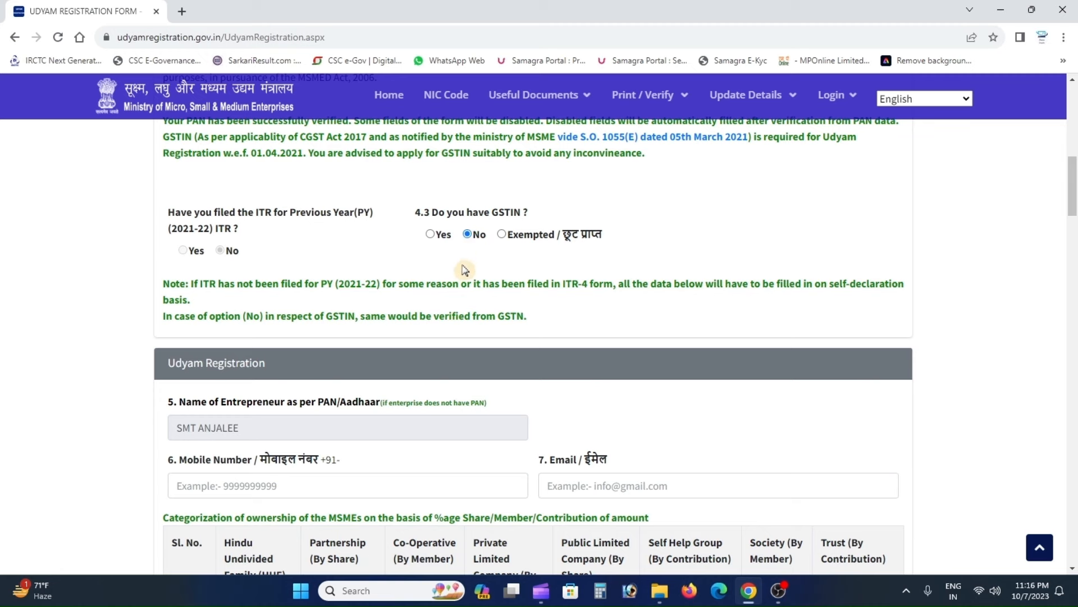
pyautogui.scroll(-2, 667, 396)
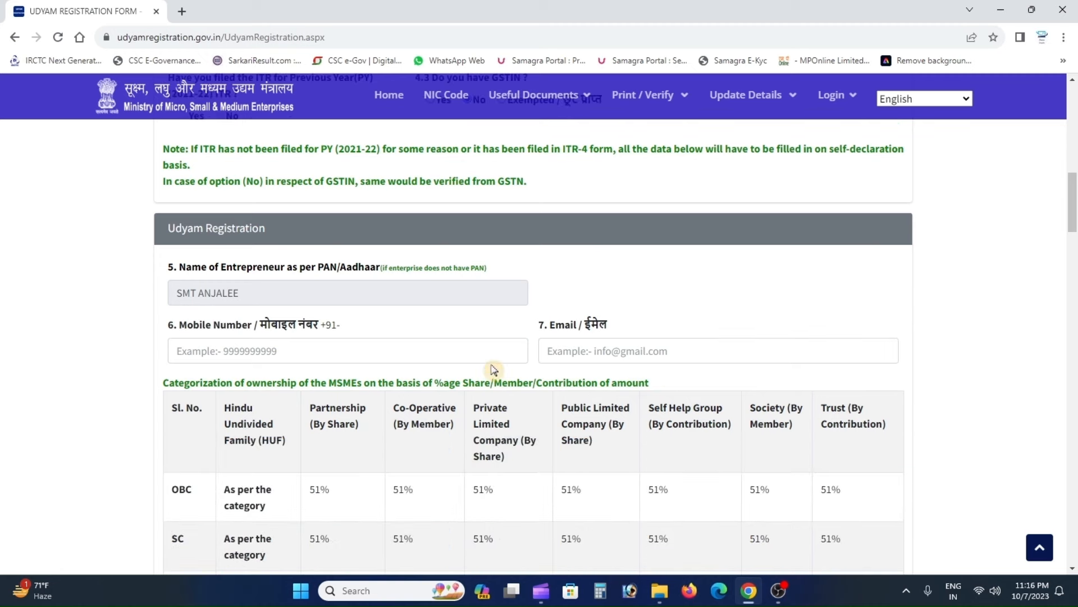
# Step: Start entering the entrepreneur's mobile number in the Mobile Number field
pyautogui.click(289, 356)
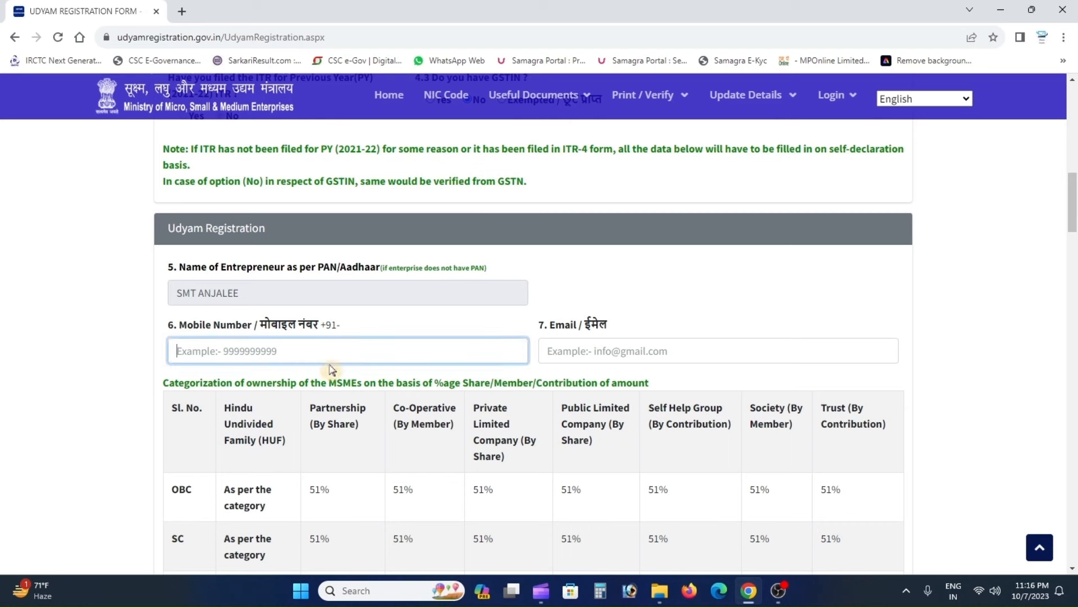
pyautogui.click(585, 352)
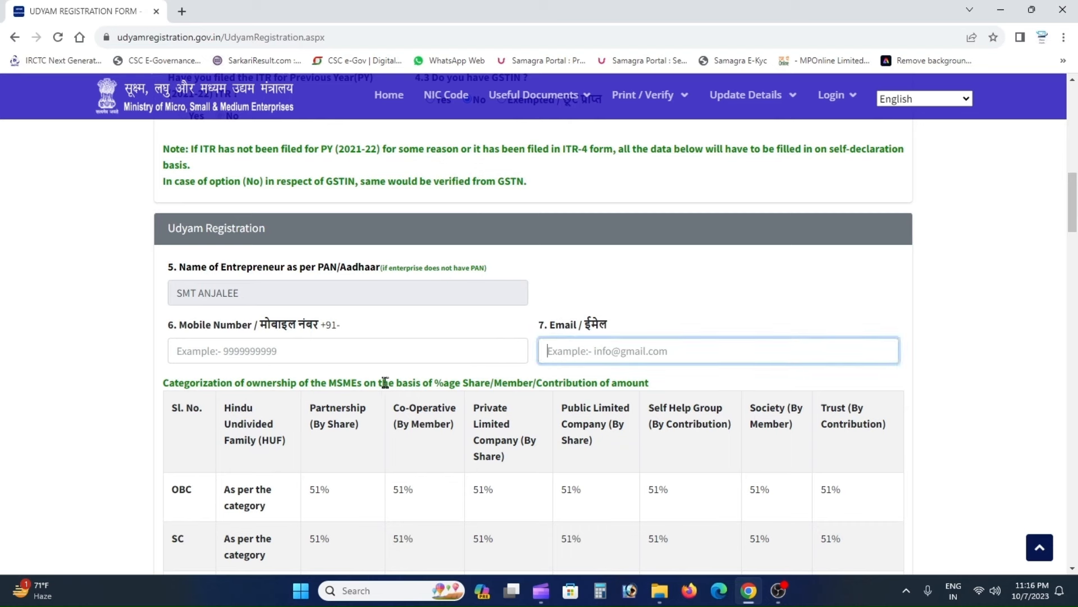
pyautogui.click(270, 353)
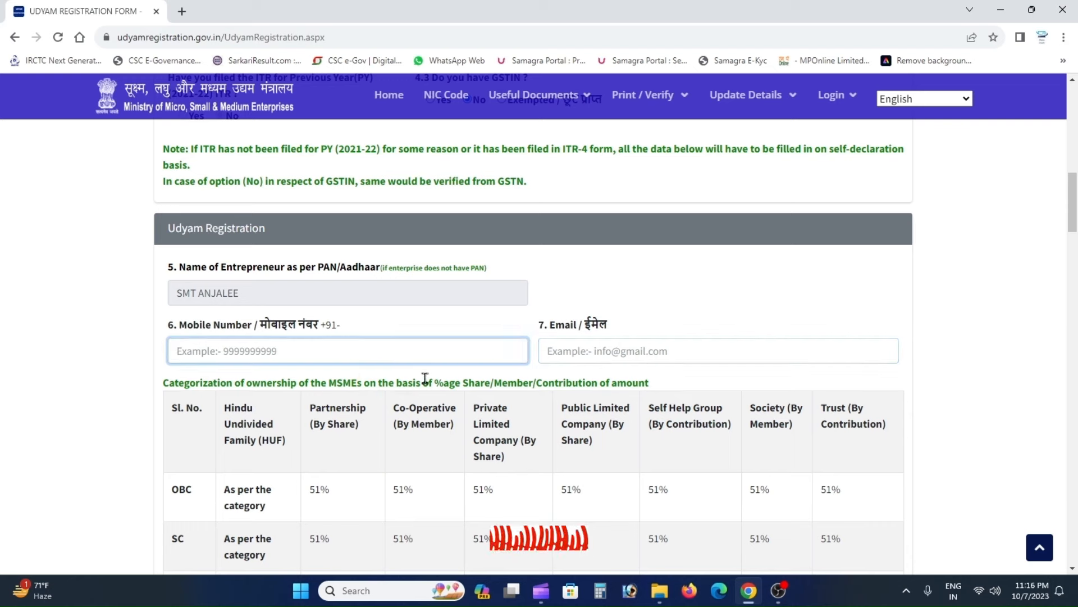
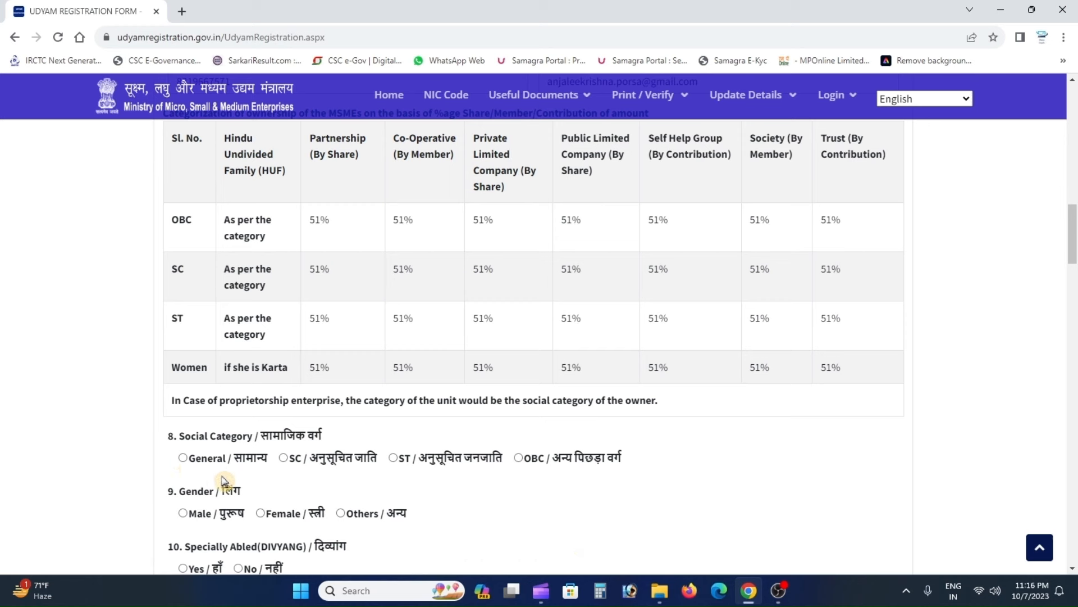
# Step: Choose OBC social category, Female gender, and No for specially abled
pyautogui.click(520, 458)
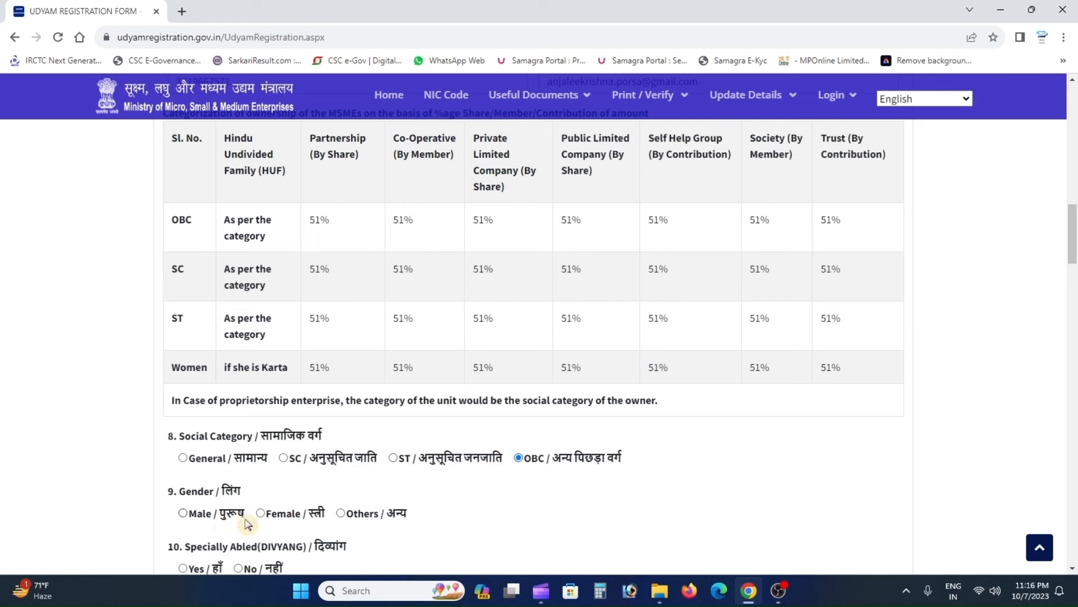
pyautogui.click(261, 513)
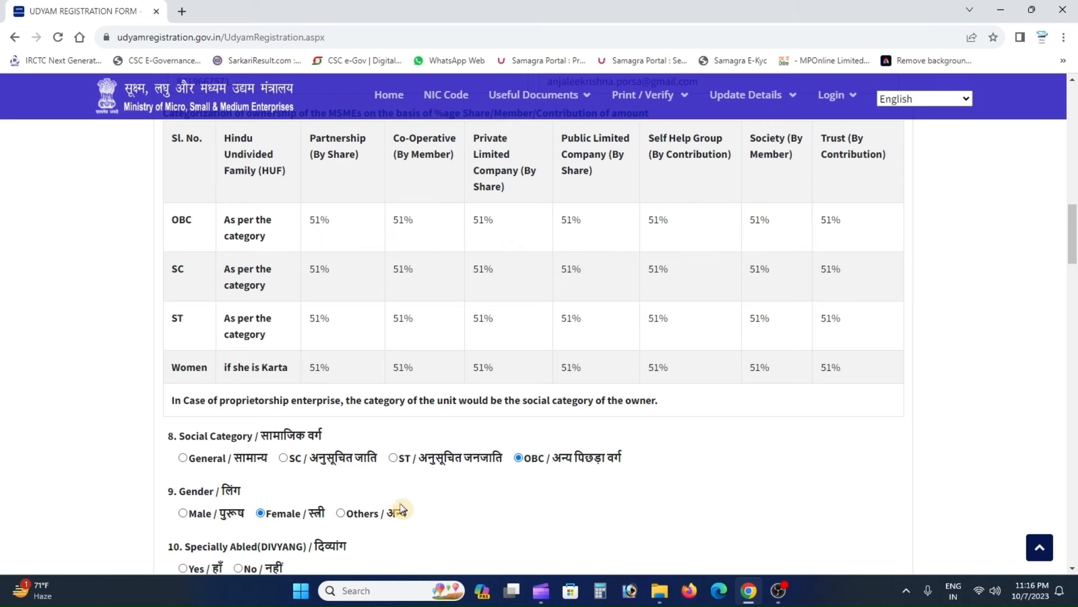
pyautogui.scroll(-1, 426, 506)
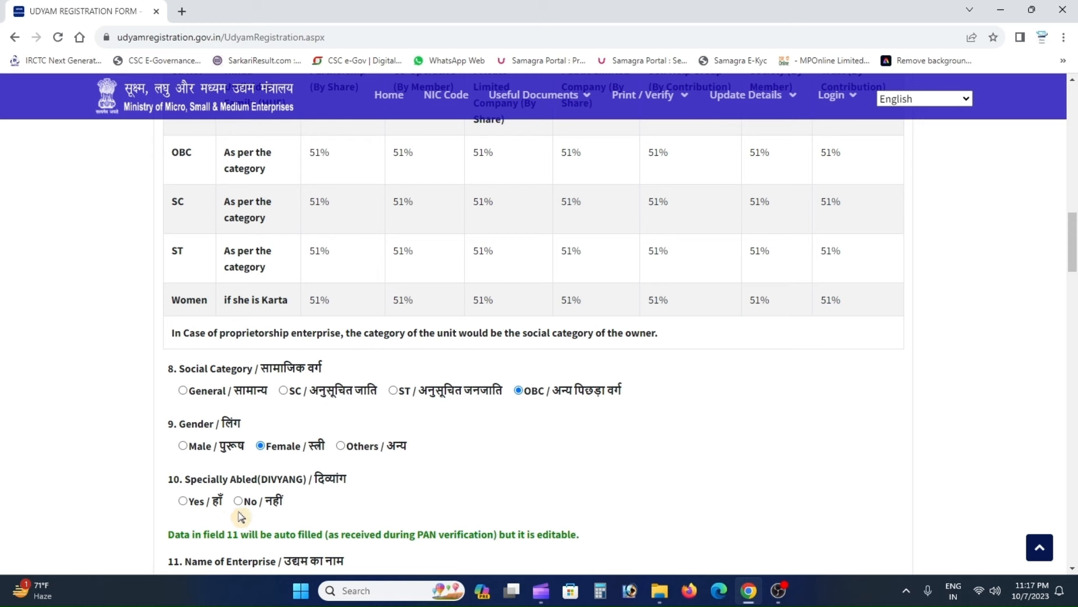
pyautogui.click(238, 501)
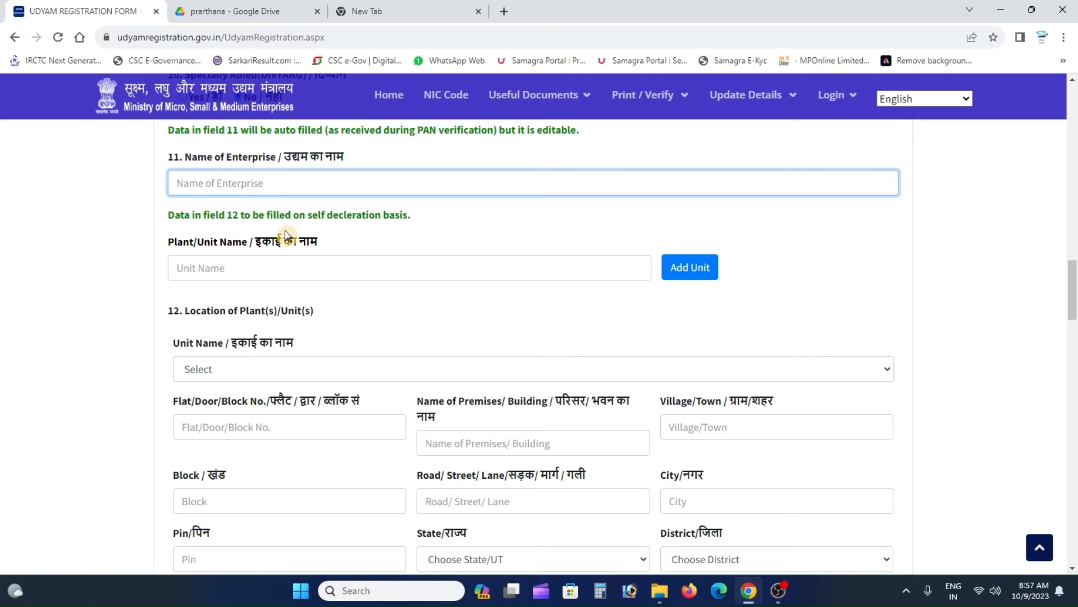
# Step: Enter HARSH GENERAL STORE as the enterprise name and add it as plant unit 1
pyautogui.write('HARSH GENERAL STORE')
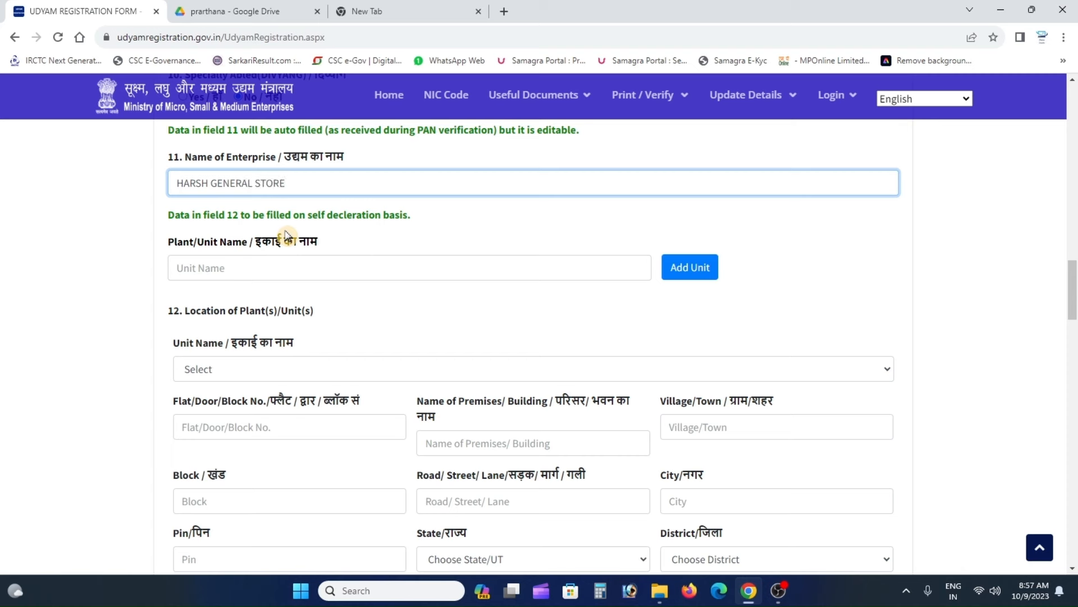
pyautogui.click(444, 227)
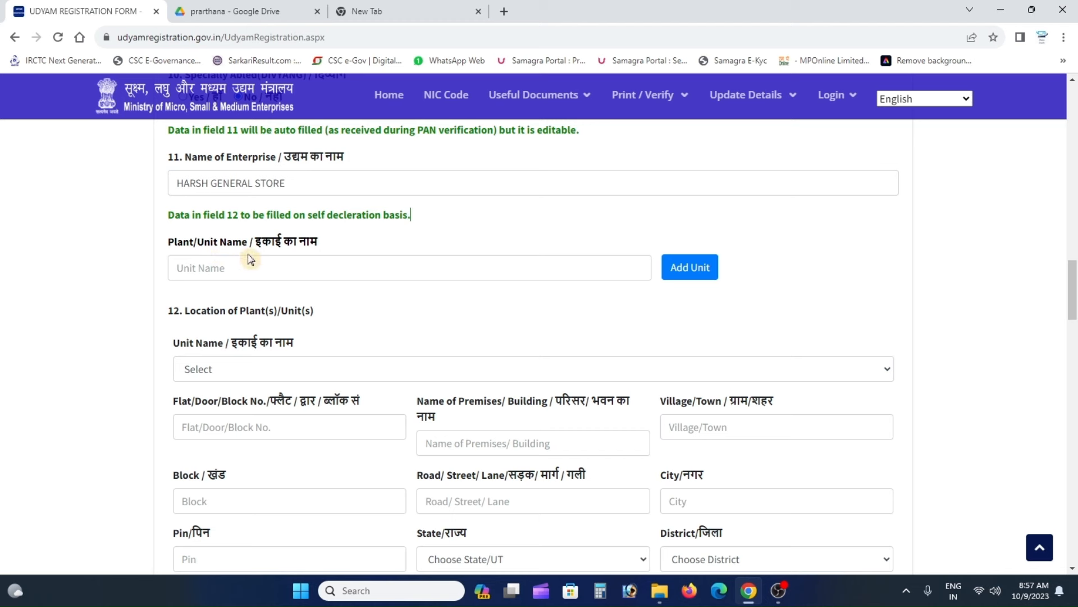
pyautogui.click(236, 268)
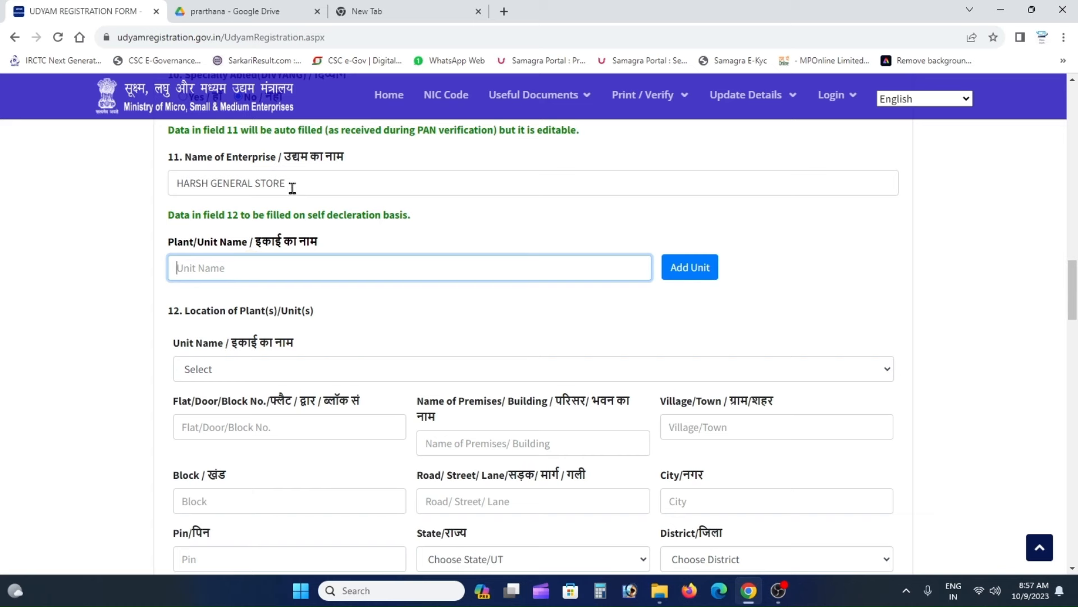
pyautogui.moveTo(292, 187); pyautogui.dragTo(156, 184)
pyautogui.hotkey('ctrl', 'c')
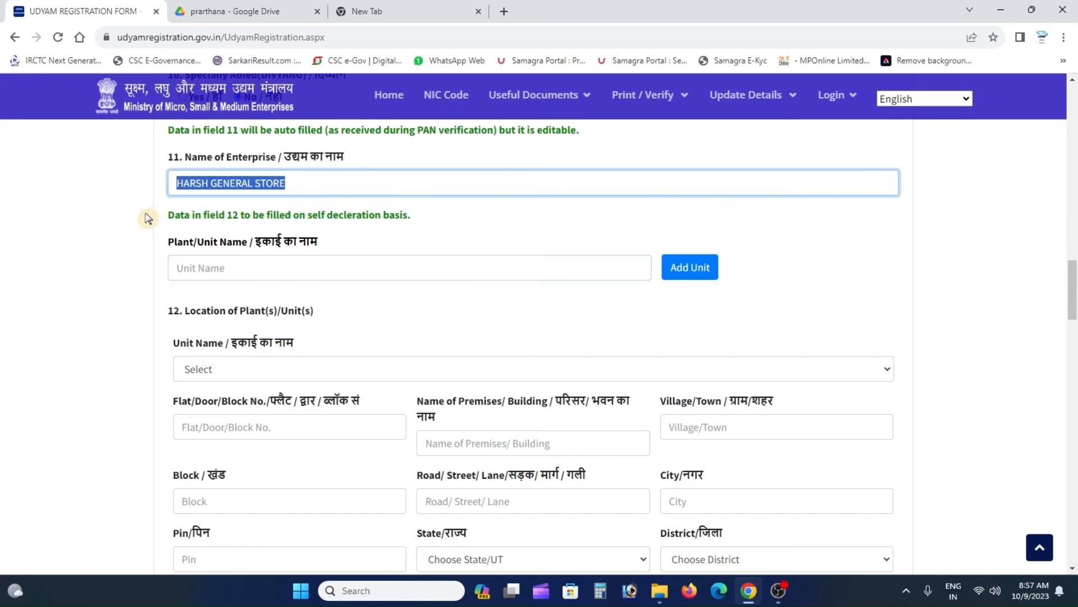
pyautogui.click(236, 266)
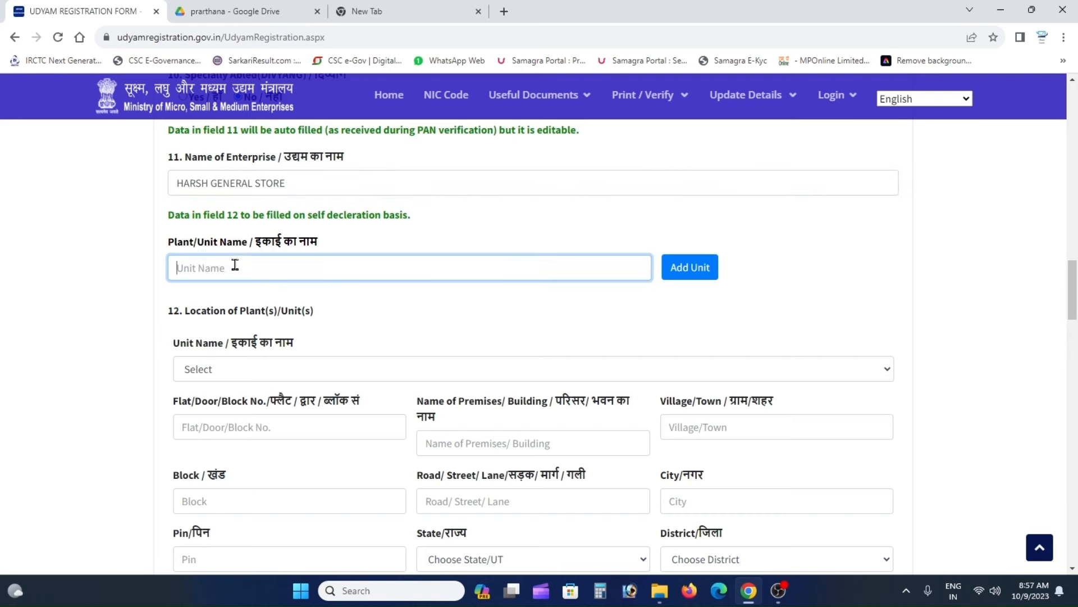
pyautogui.hotkey('ctrl', 'v')
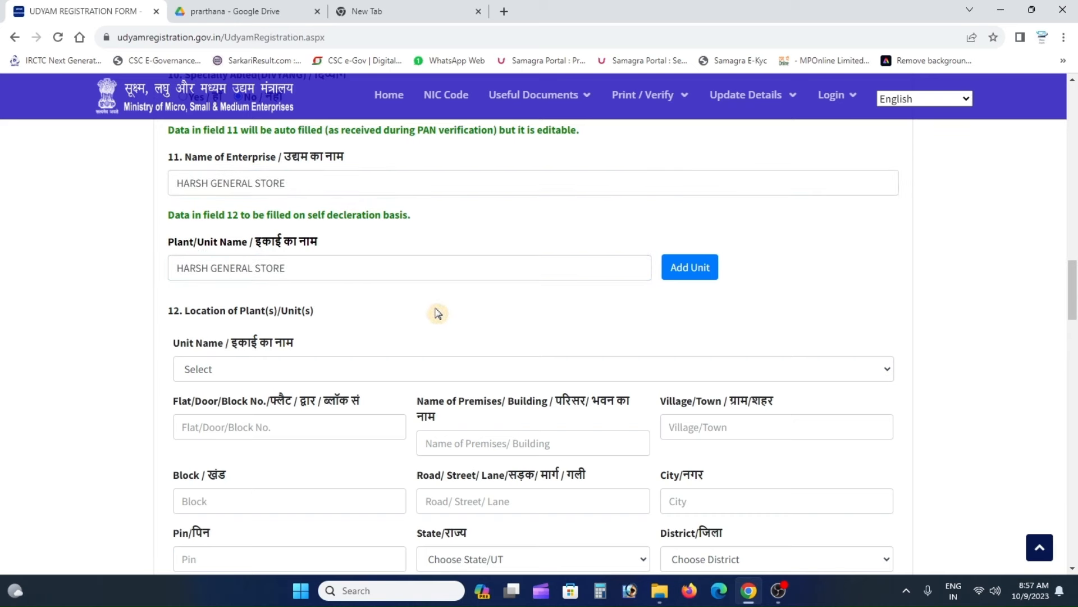
pyautogui.click(695, 282)
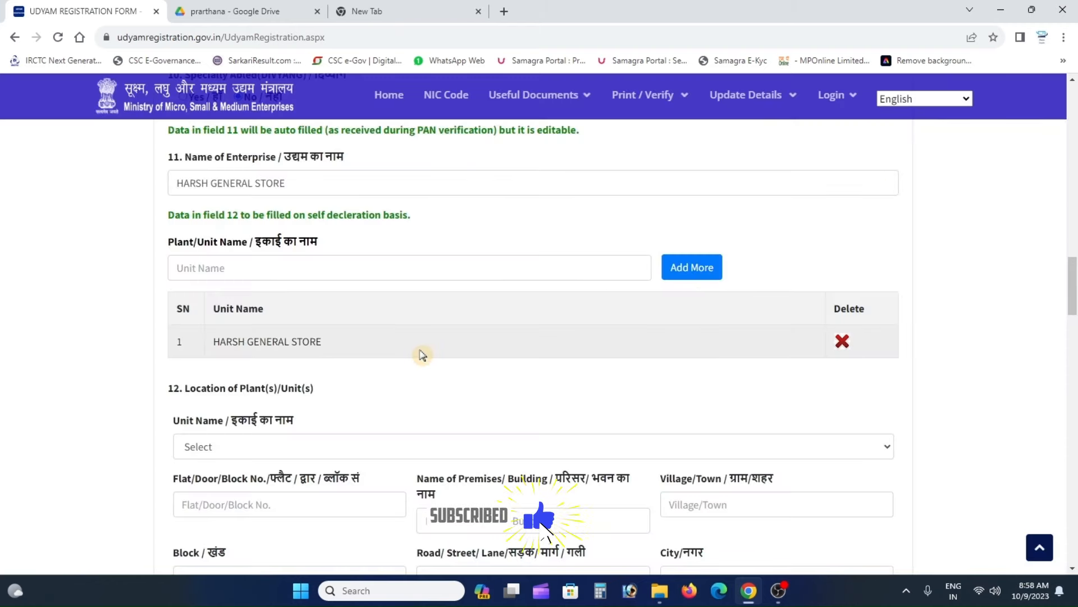
pyautogui.scroll(-4, 722, 352)
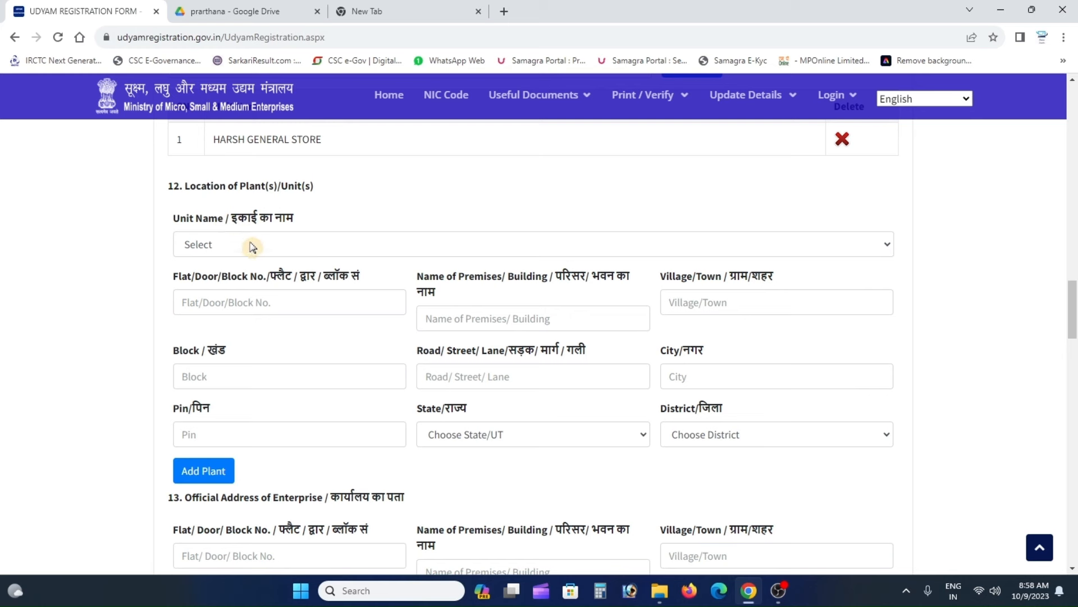
pyautogui.click(251, 246)
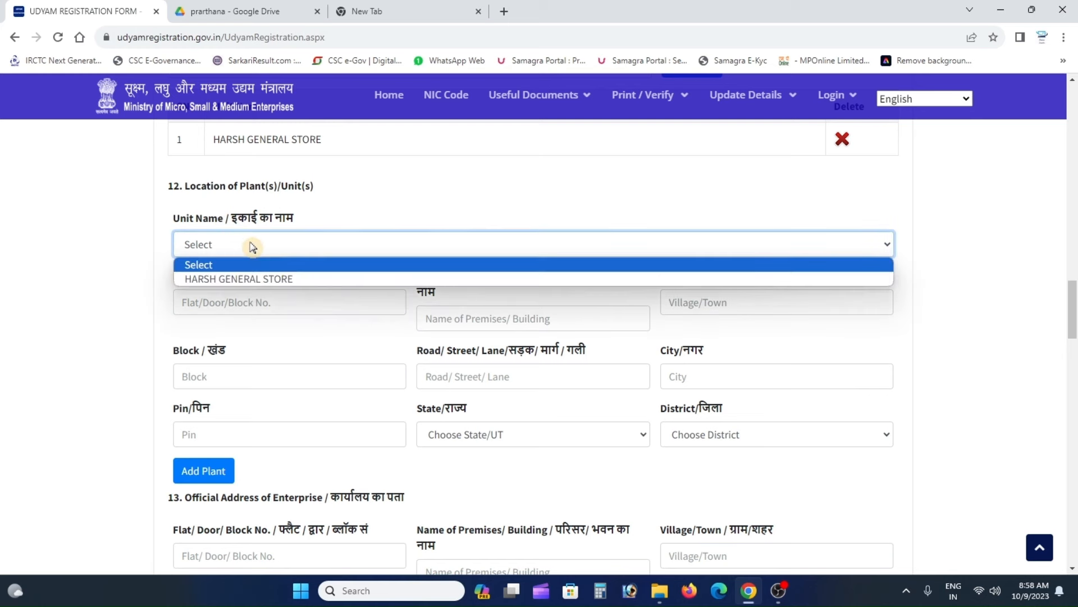
# Step: Select HARSH GENERAL STORE as the Unit Name for the plant location
pyautogui.click(246, 281)
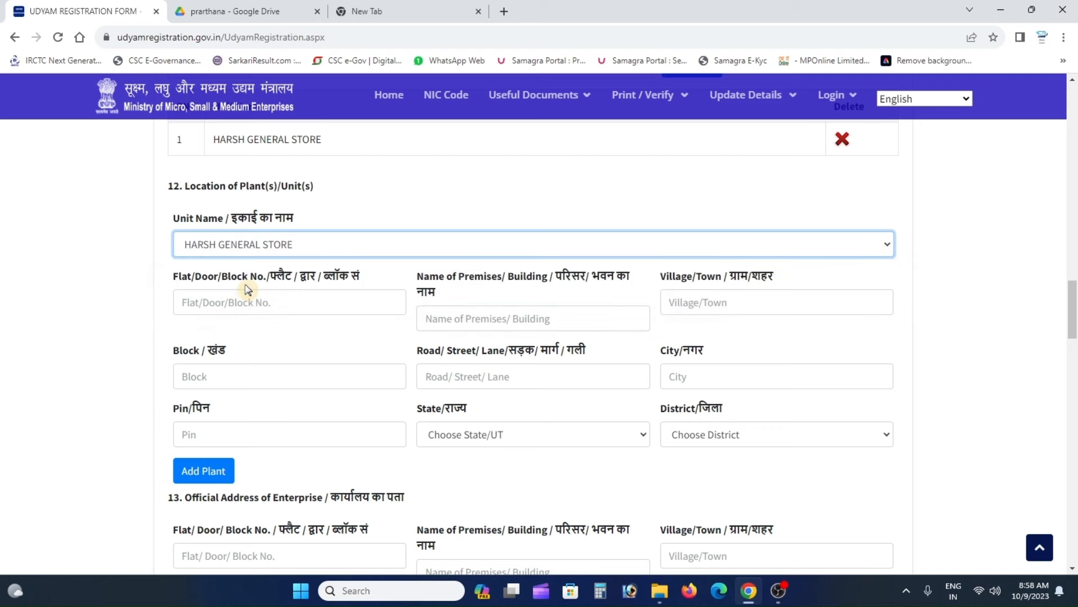
pyautogui.click(245, 301)
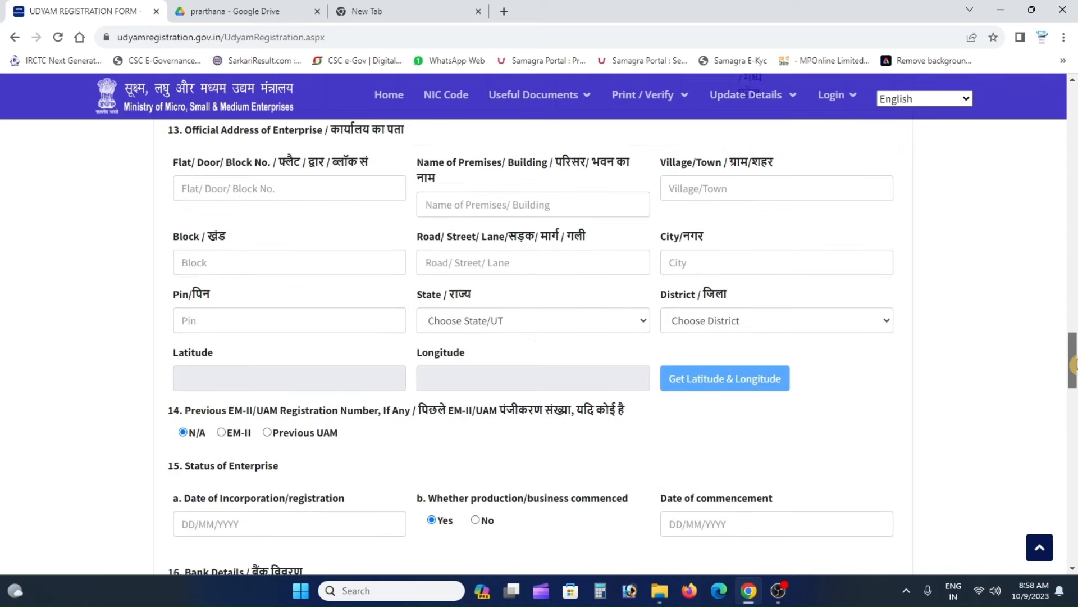
pyautogui.moveTo(1076, 364); pyautogui.dragTo(1076, 363)
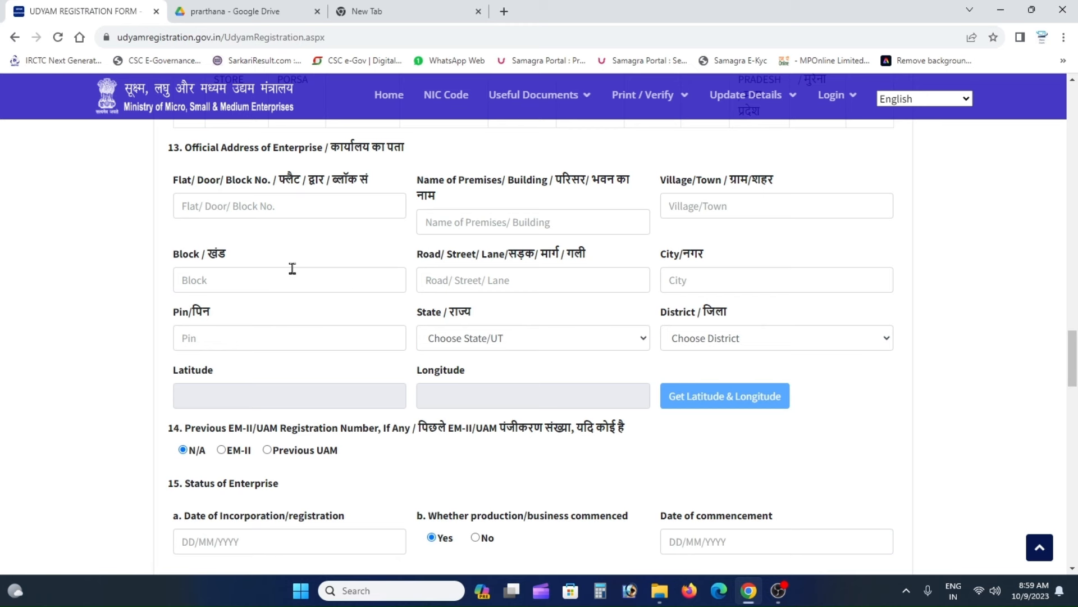
# Step: Fill in section 13's official address, starting from Flat/Door/Block No., down to the Latitude/Longitude row
pyautogui.click(248, 210)
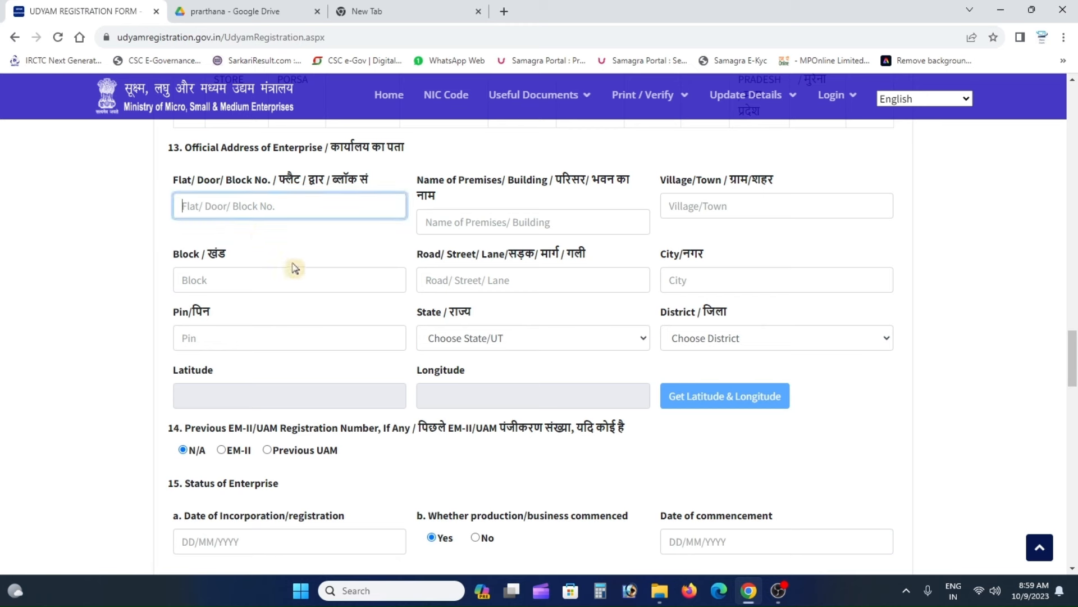
pyautogui.scroll(-4, 294, 268)
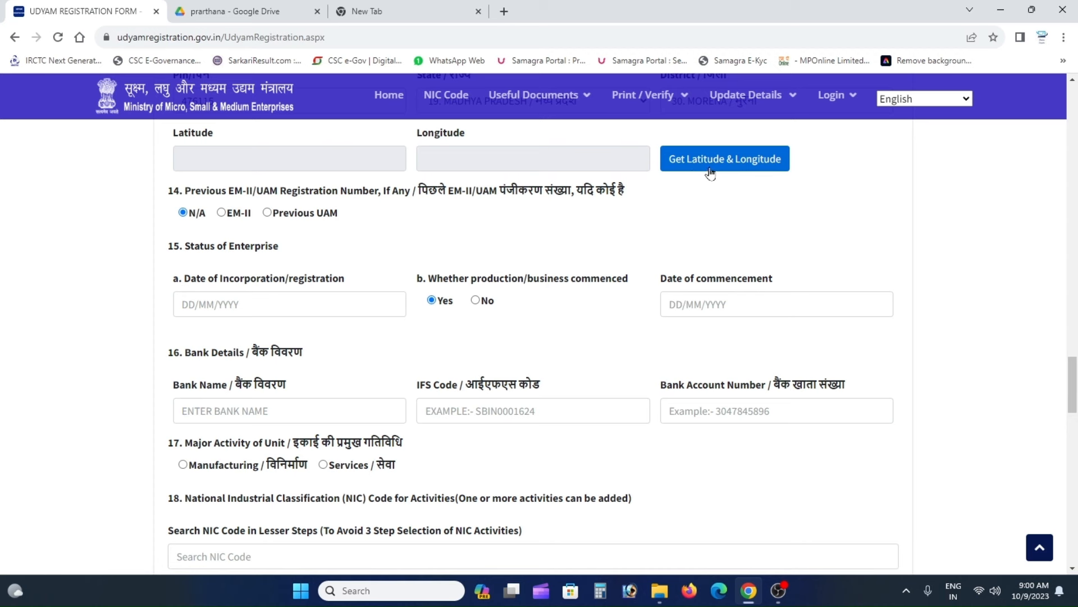
# Step: Open the geo-tag map and zoom in on the Ambah–Porsa area
pyautogui.click(740, 170)
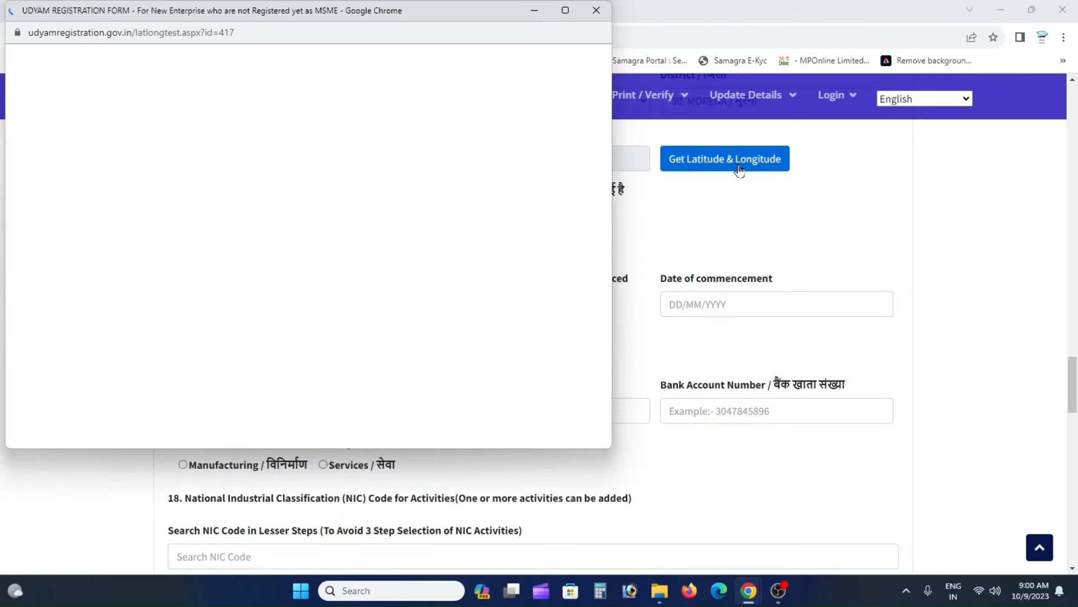
pyautogui.scroll(-2, 330, 253)
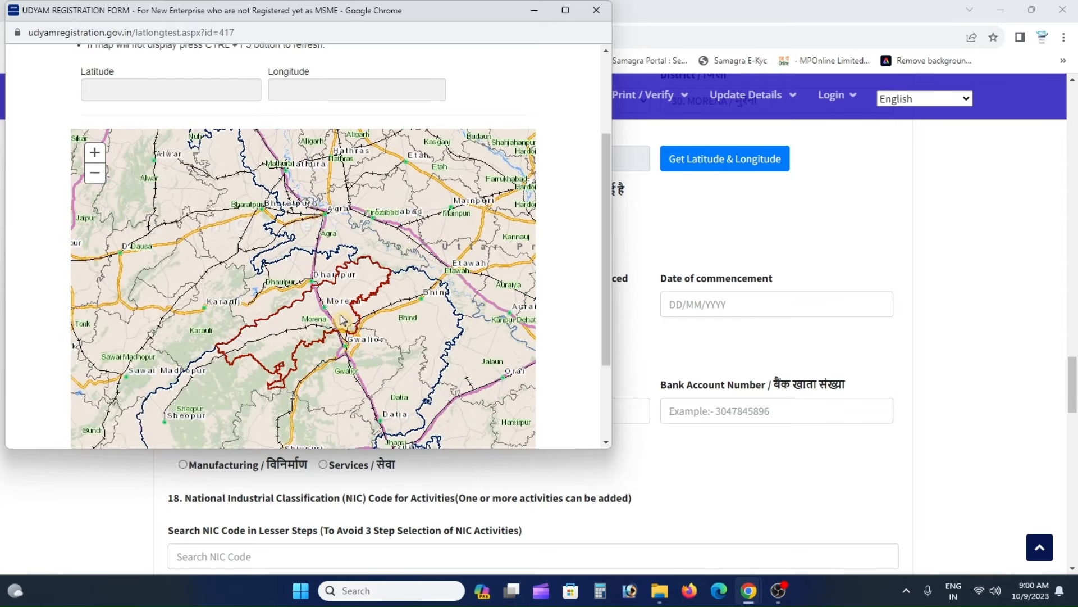
pyautogui.scroll(1, 342, 319)
pyautogui.scroll(1, 345, 281)
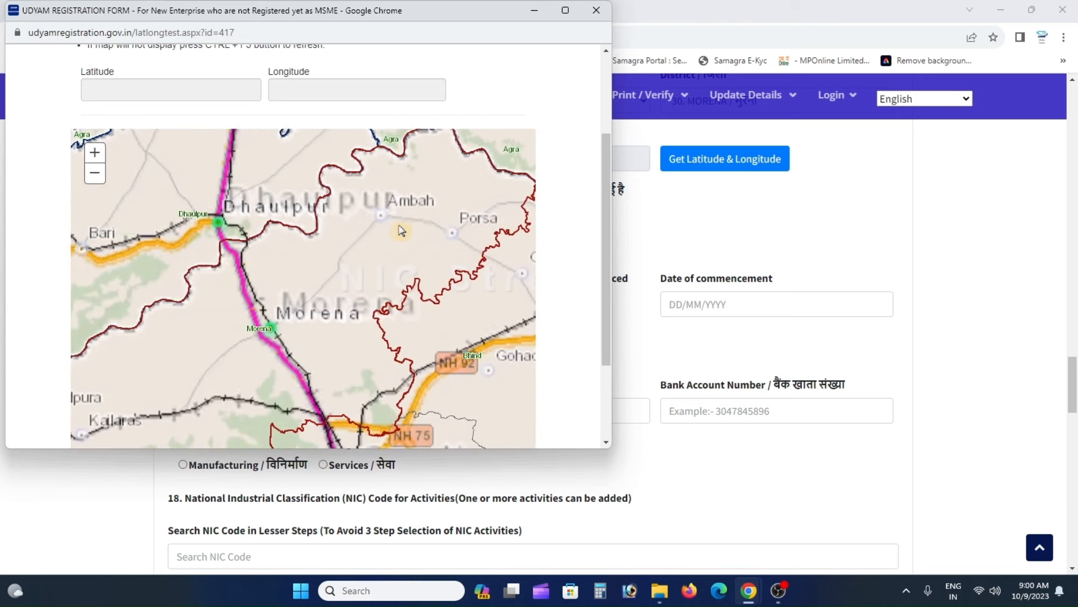
pyautogui.scroll(1, 417, 231)
pyautogui.moveTo(436, 197); pyautogui.dragTo(358, 274)
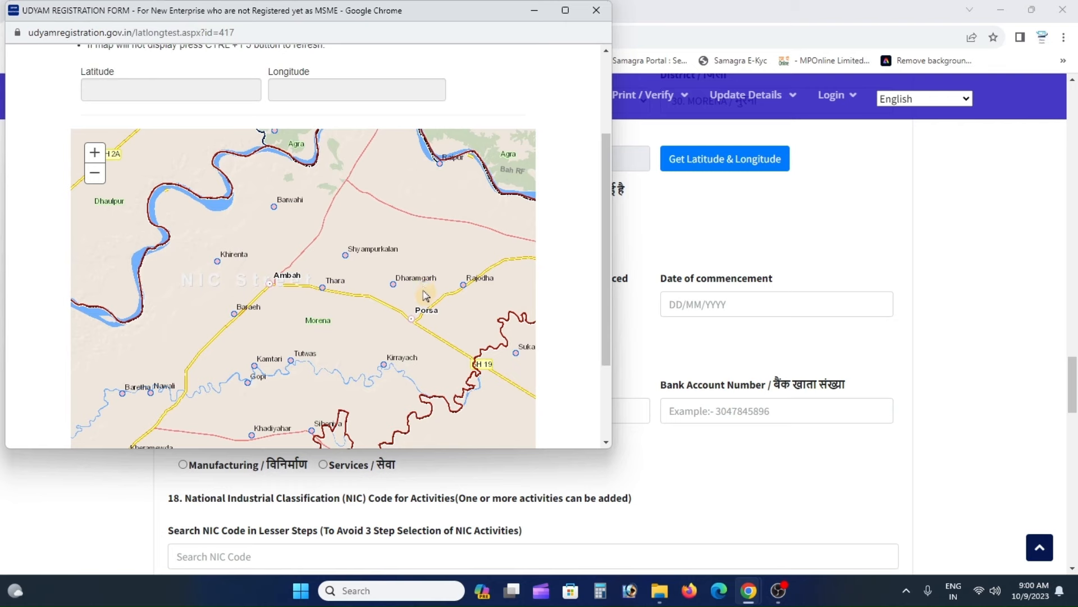
pyautogui.scroll(1, 425, 294)
pyautogui.scroll(1, 423, 298)
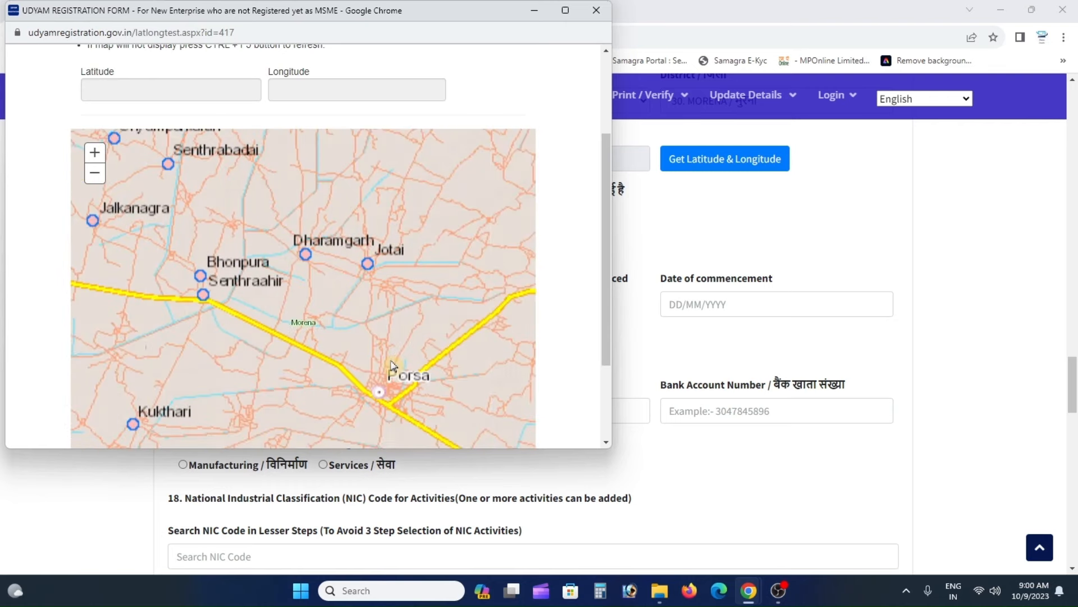
pyautogui.moveTo(391, 366); pyautogui.dragTo(384, 271)
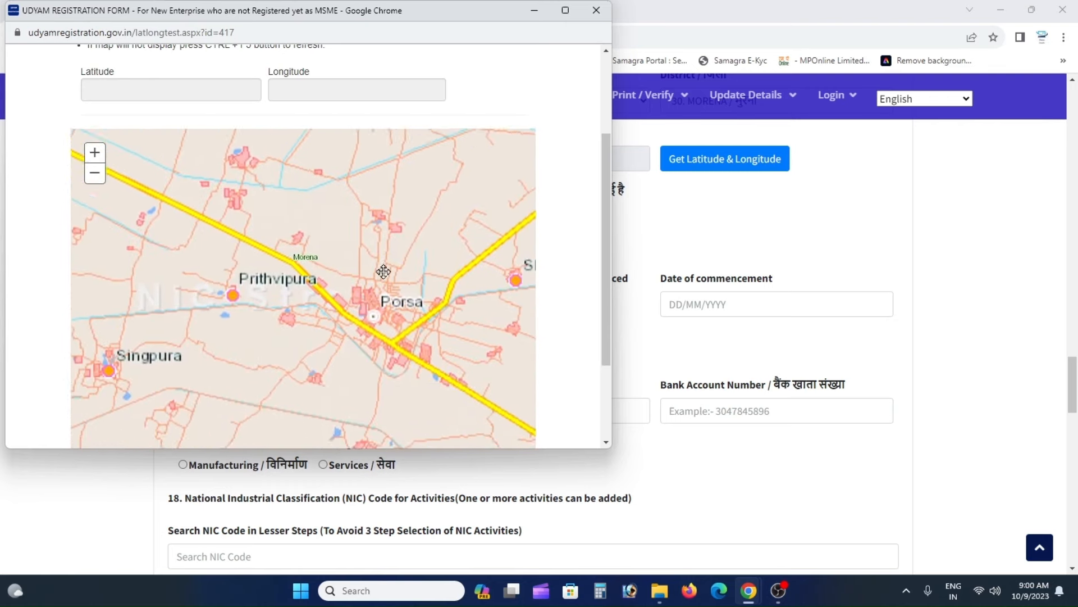
pyautogui.scroll(2, 382, 280)
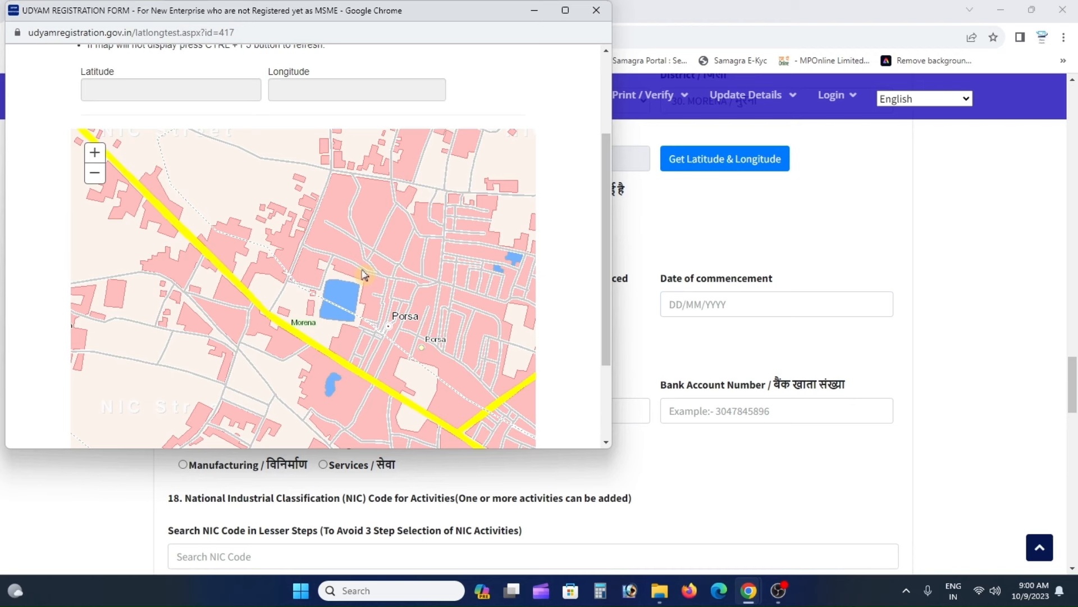
pyautogui.click(360, 272)
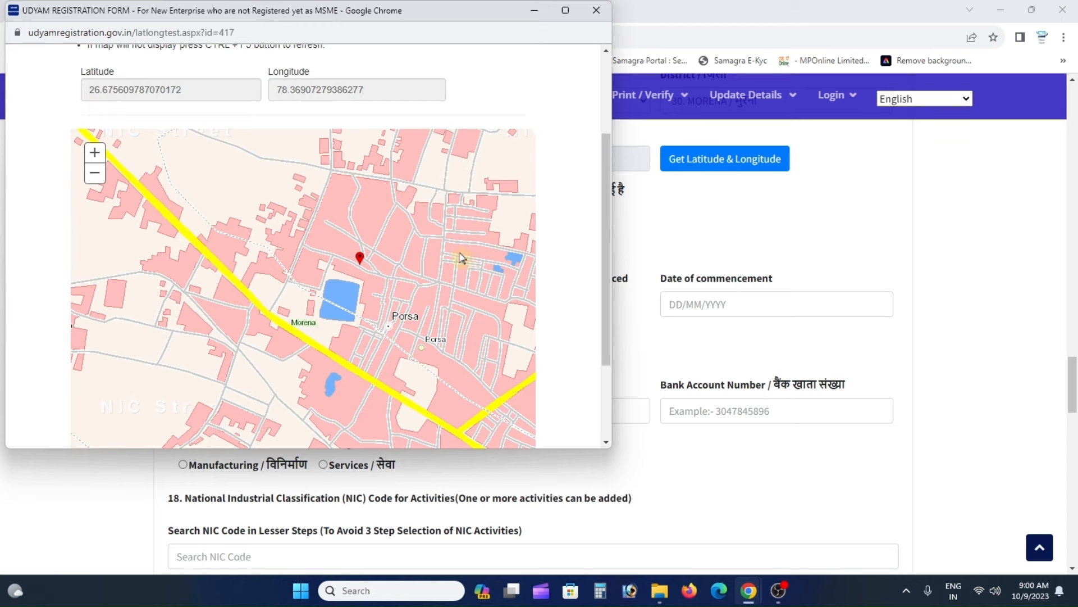
pyautogui.doubleClick(473, 281)
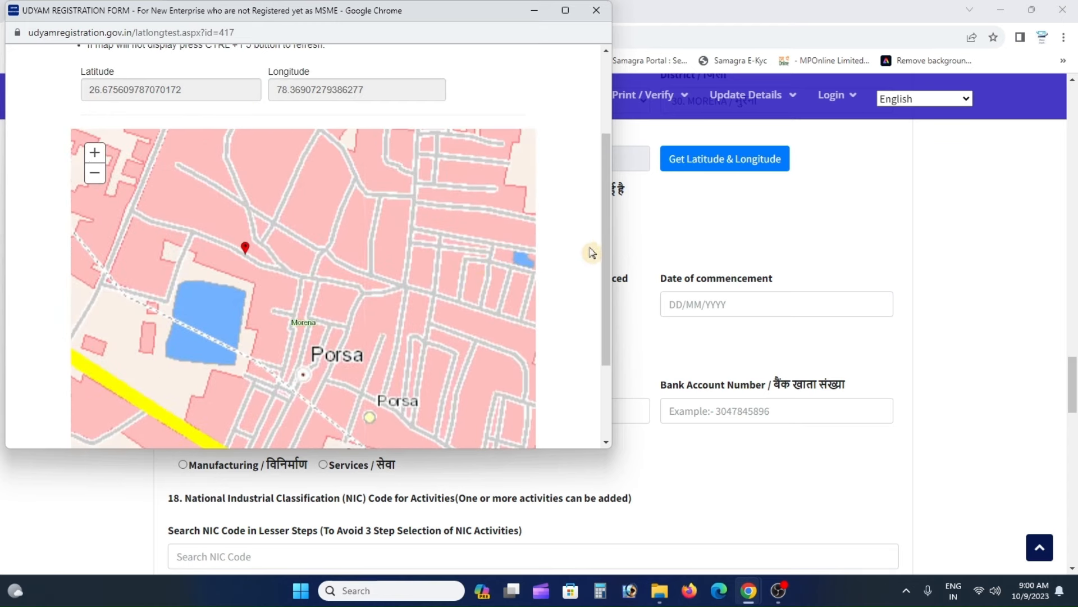
pyautogui.moveTo(610, 258); pyautogui.dragTo(610, 179)
pyautogui.click(468, 72)
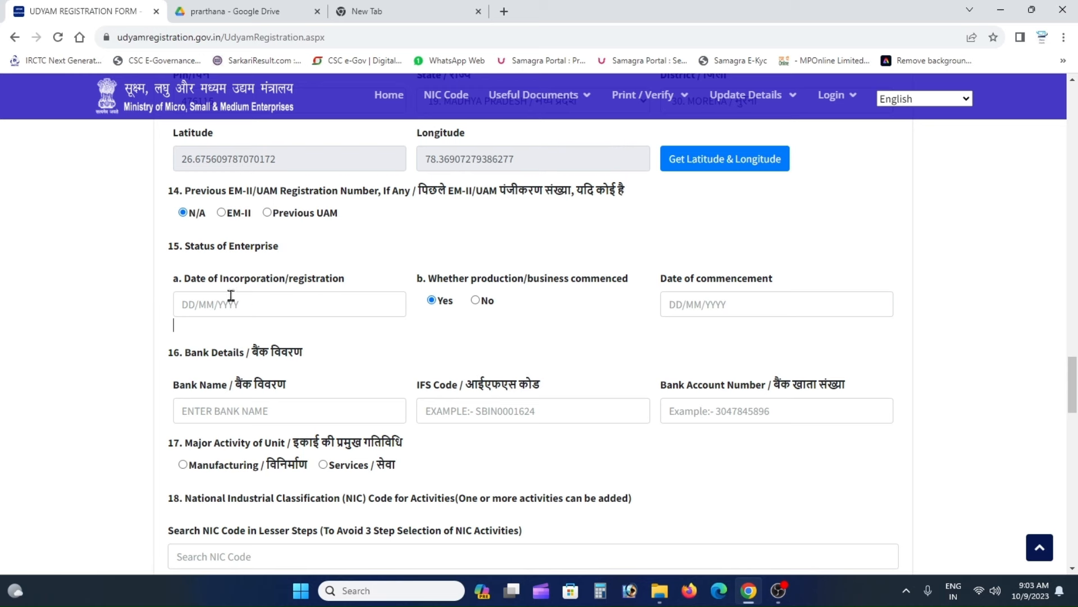
# Step: Pick 1 April 2022 in the Date of Incorporation calendar
pyautogui.click(283, 305)
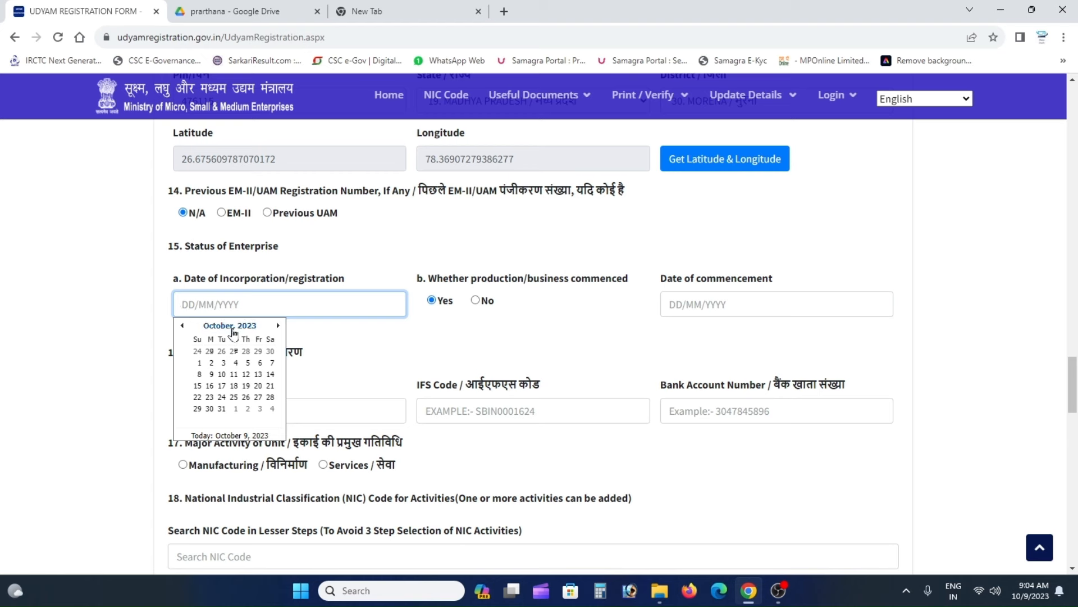
pyautogui.click(228, 328)
pyautogui.click(182, 325)
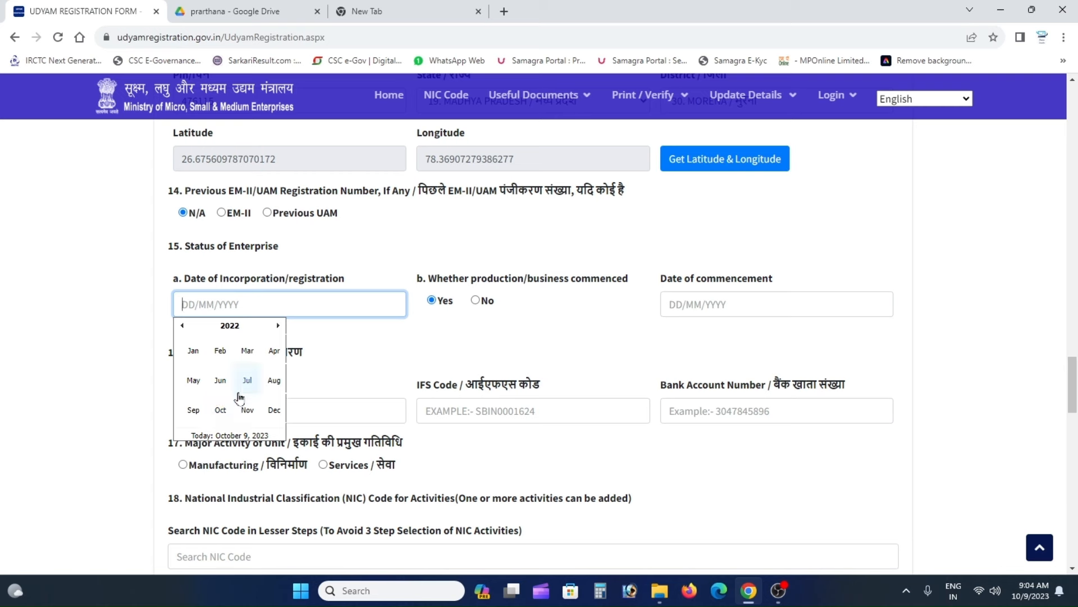
pyautogui.click(274, 354)
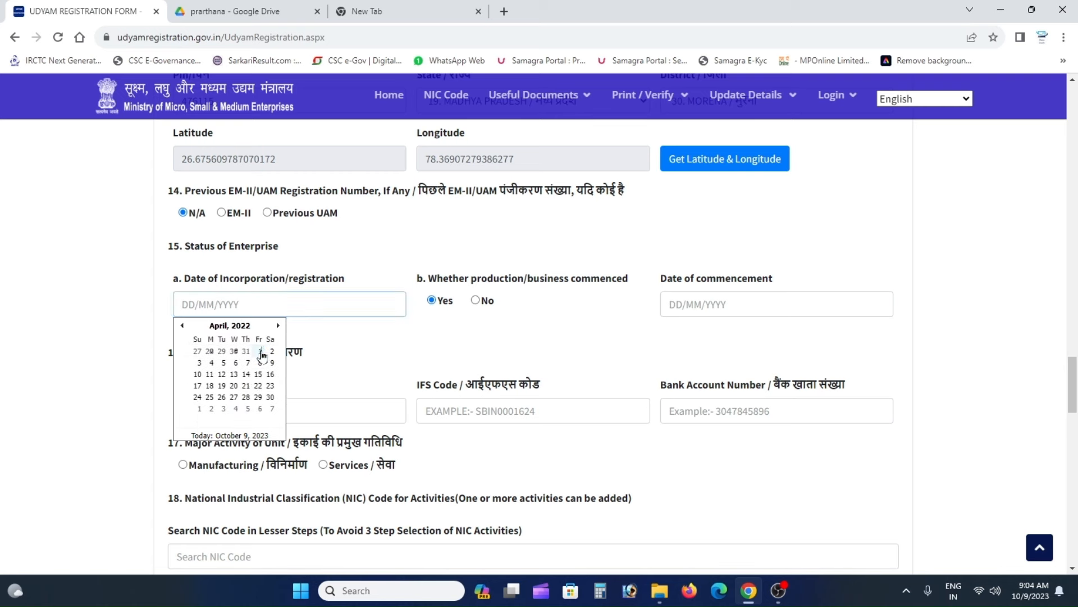
pyautogui.click(259, 353)
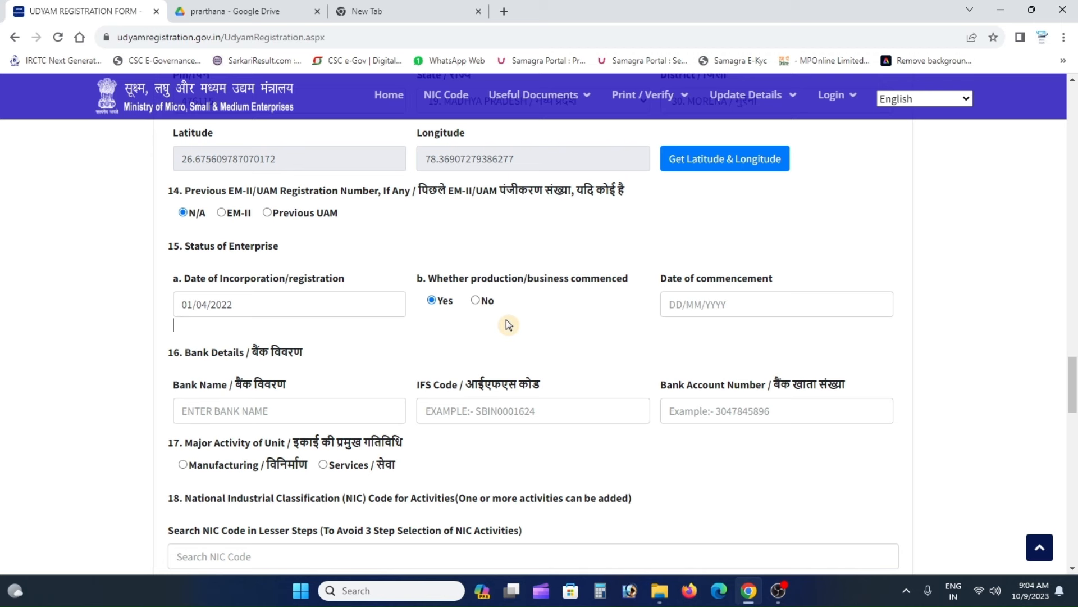
# Step: Pick 1 April 2022 in the Date of Commencement calendar
pyautogui.click(637, 317)
pyautogui.click(696, 315)
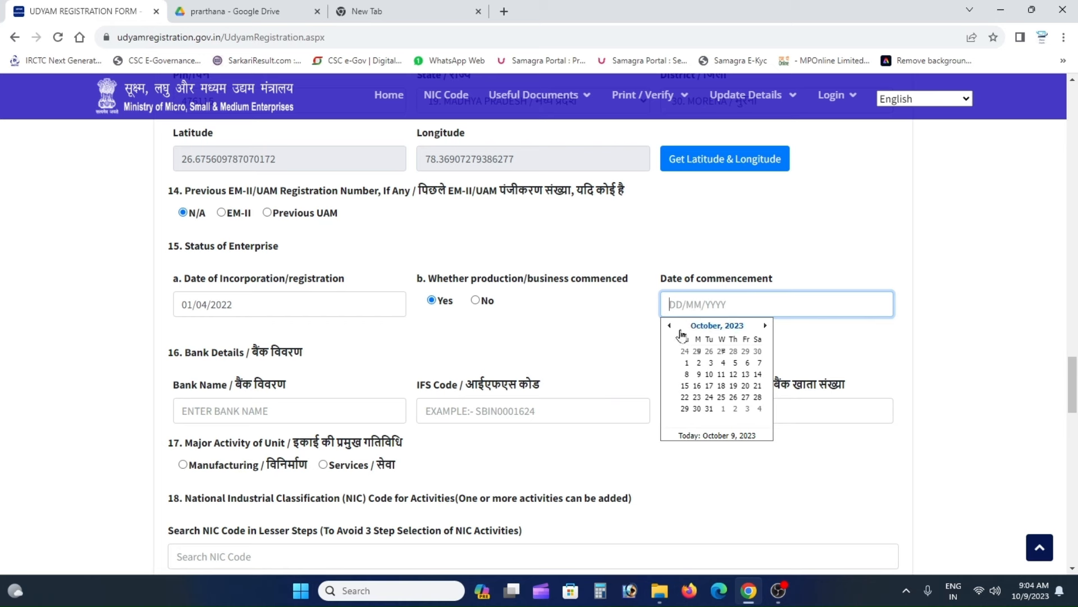
pyautogui.click(688, 326)
pyautogui.click(668, 326)
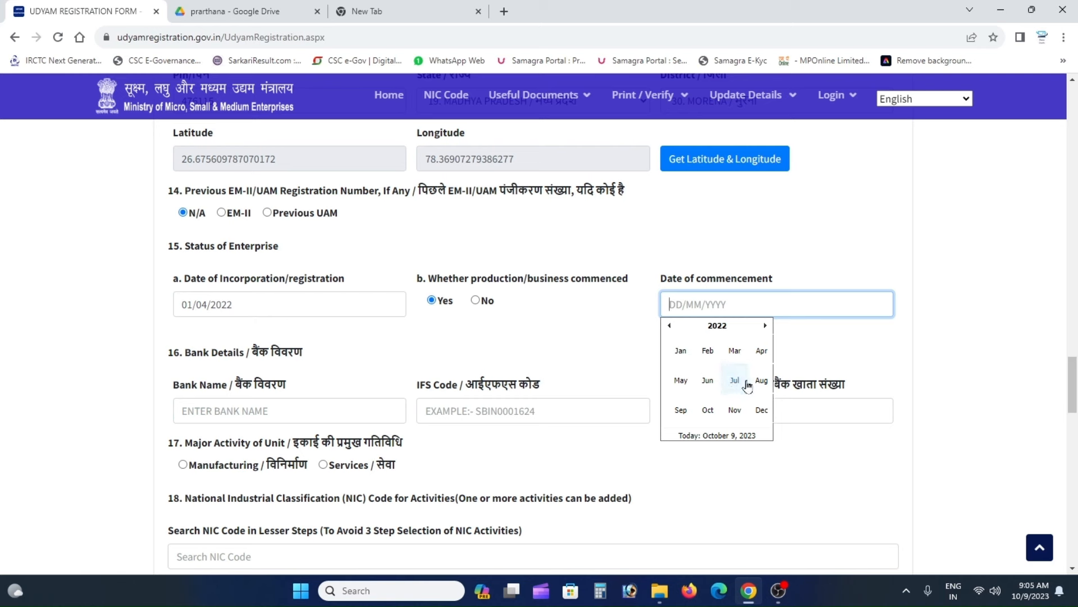
pyautogui.click(761, 351)
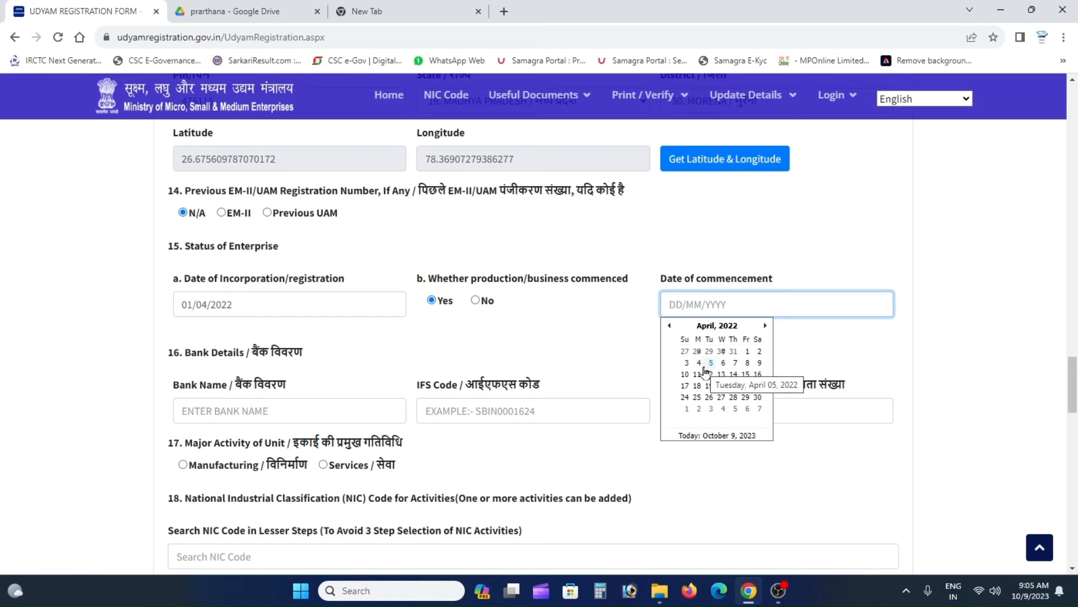
pyautogui.click(747, 351)
pyautogui.click(669, 355)
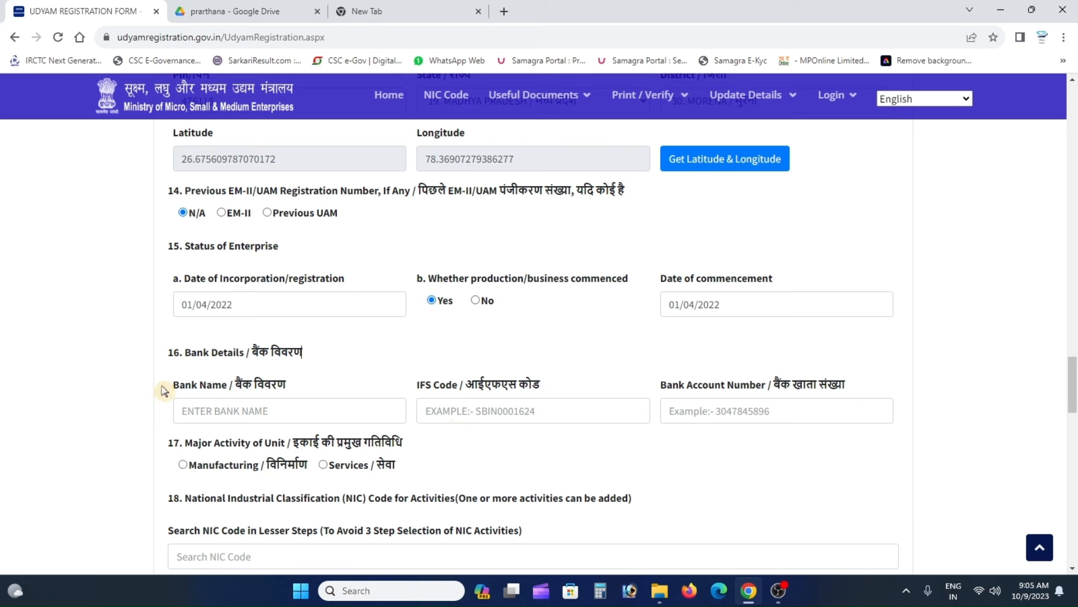
pyautogui.moveTo(161, 389); pyautogui.dragTo(717, 399)
pyautogui.click(627, 394)
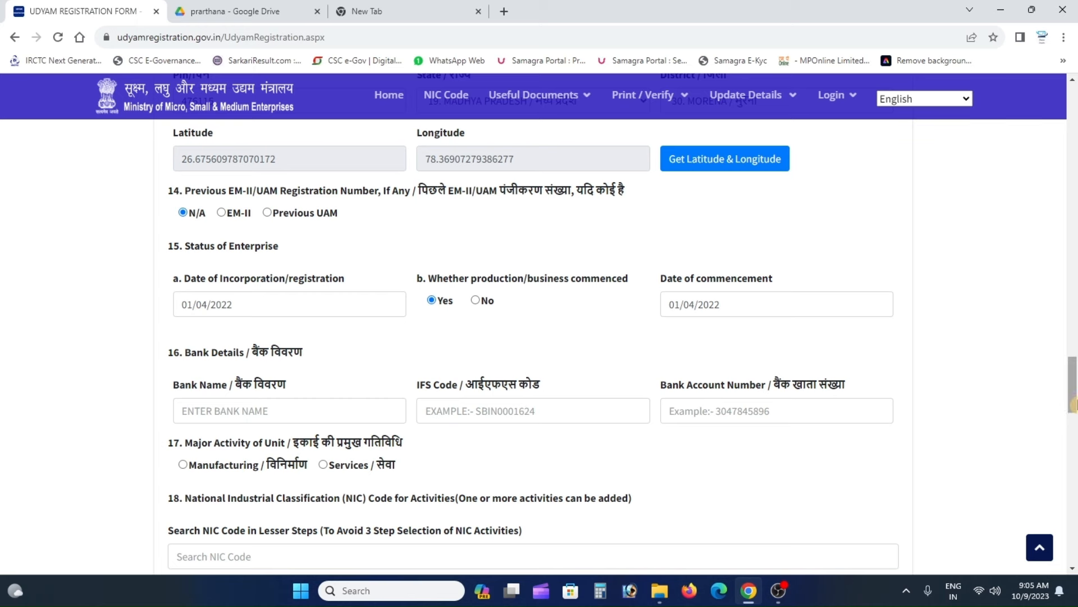
# Step: Choose Services as major activity and Non-Trading under 17.1
pyautogui.scroll(-5, 1073, 417)
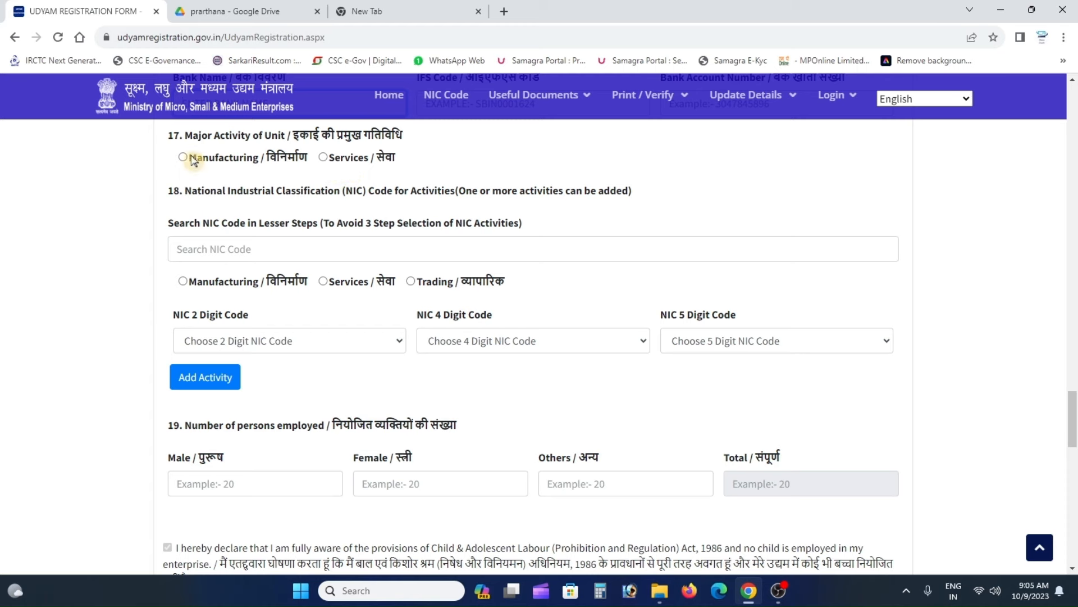
pyautogui.click(324, 157)
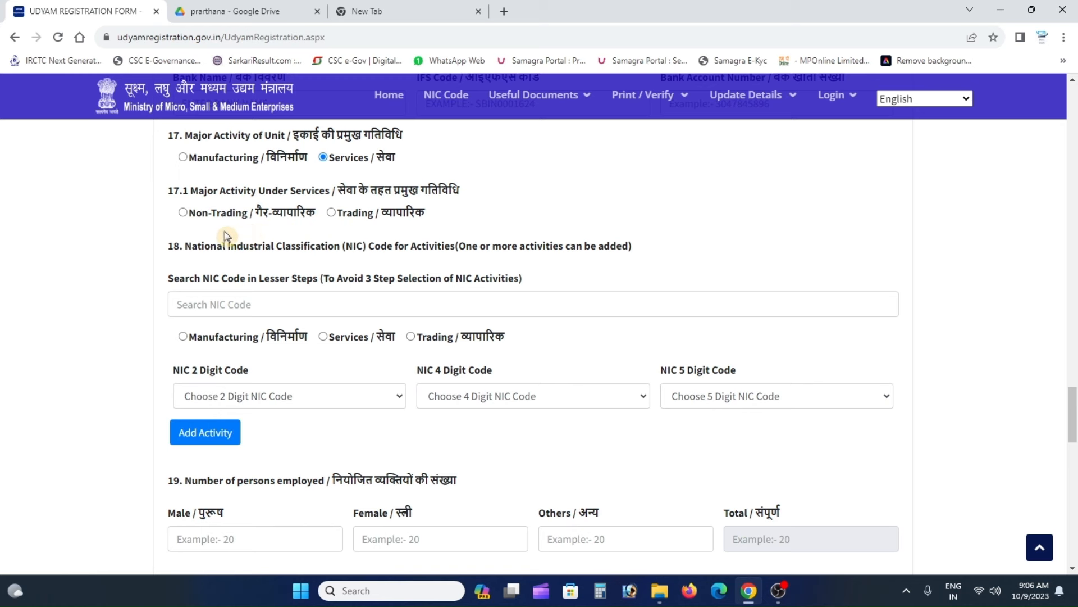
pyautogui.click(184, 214)
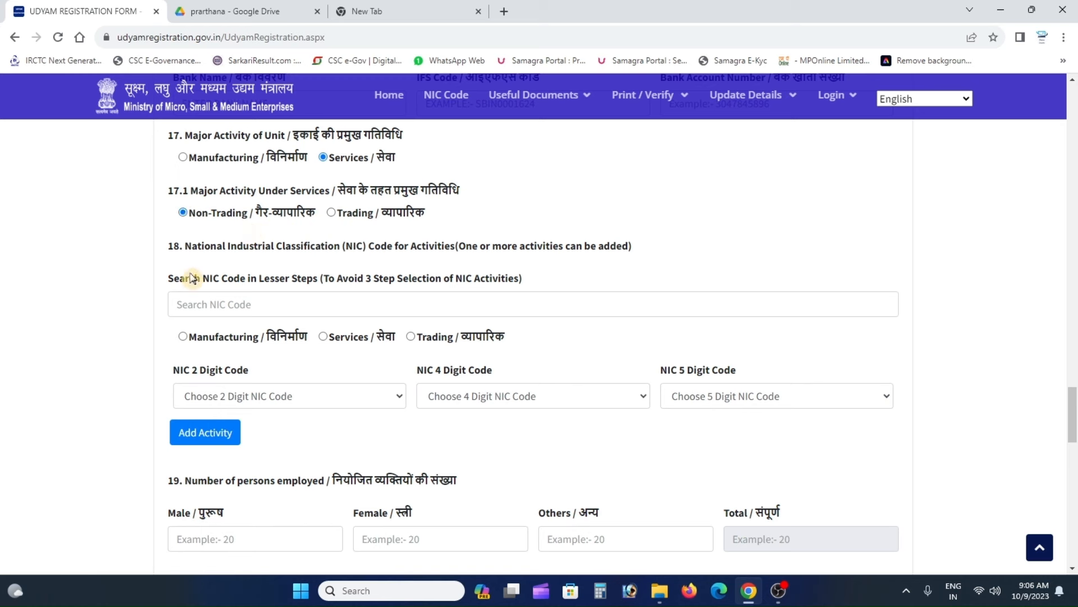
# Step: Search NIC for 'STORE' and add 47190-Other retail sale in non-specialized stores
pyautogui.click(258, 304)
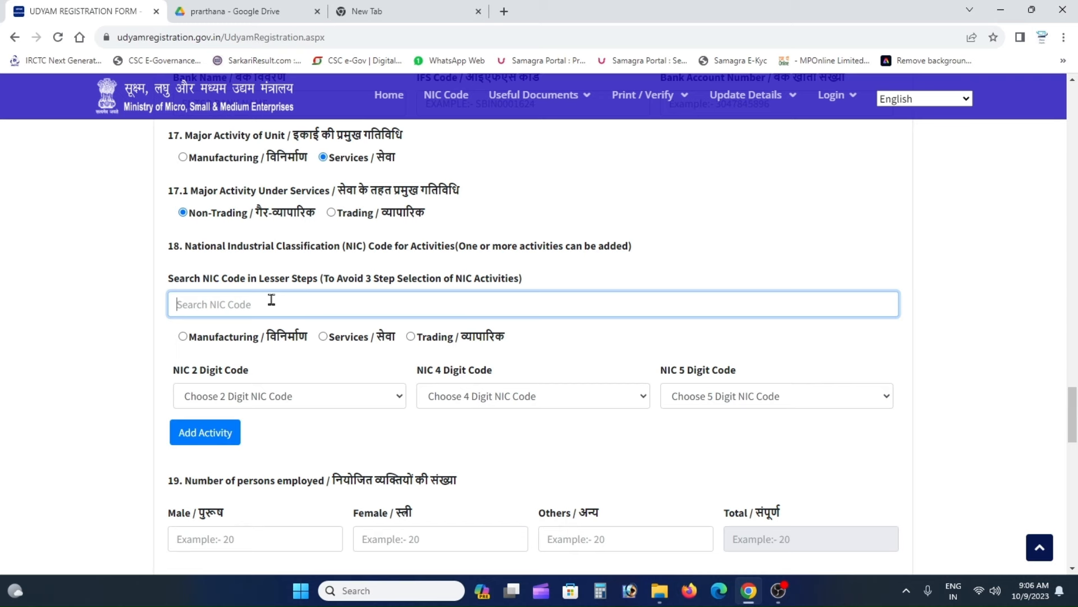
pyautogui.write('STORE')
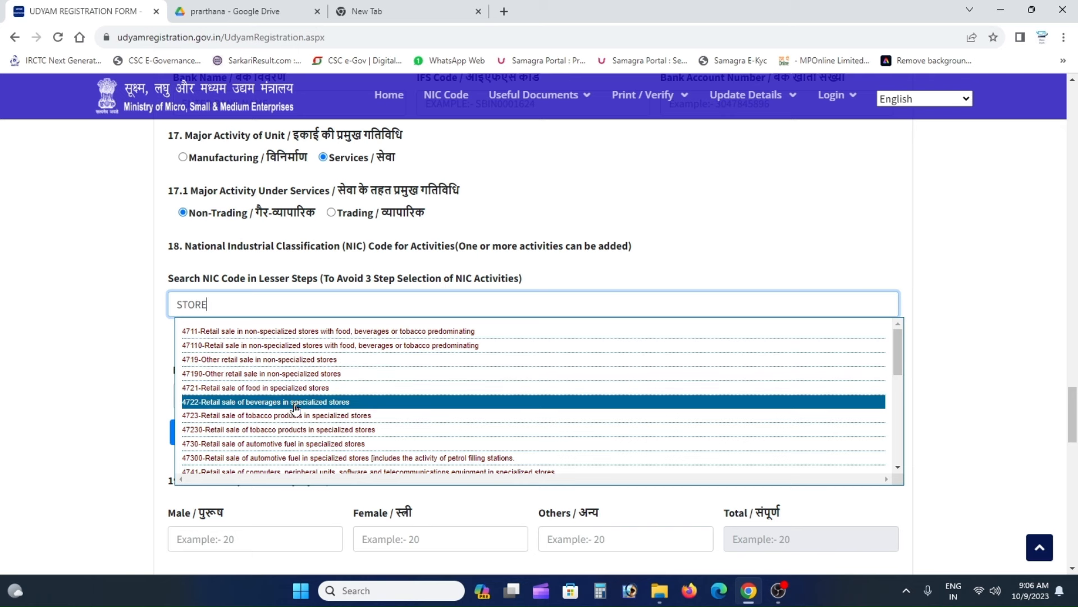
pyautogui.click(269, 379)
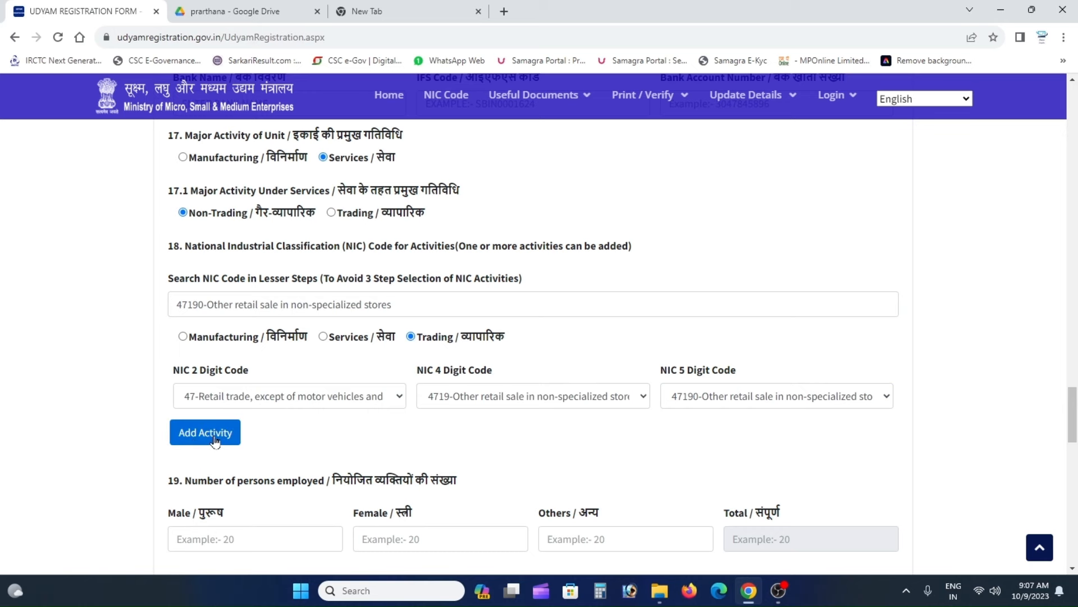
pyautogui.click(216, 440)
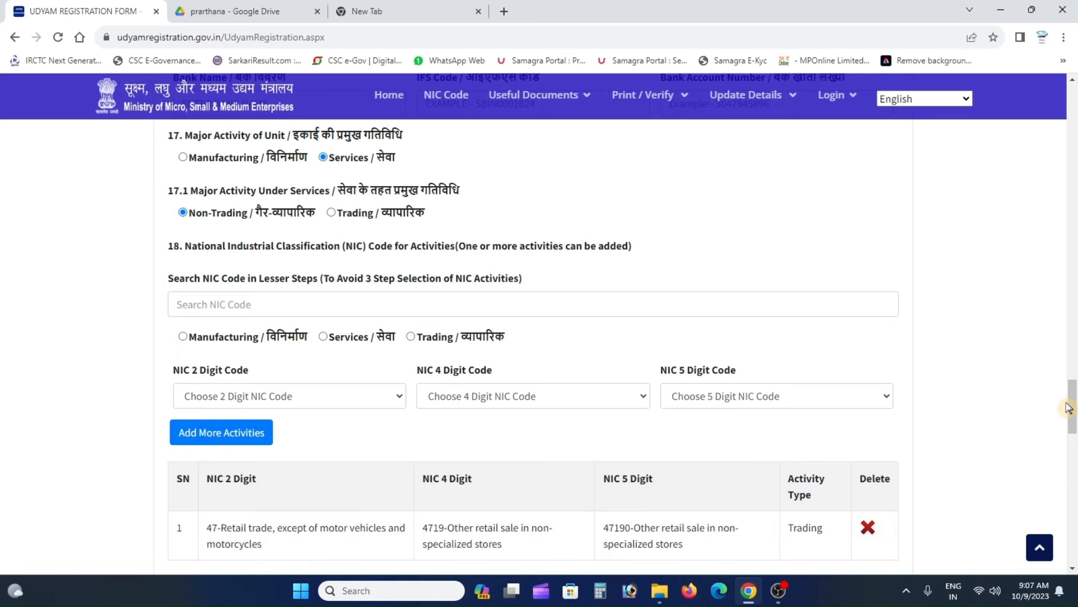
pyautogui.moveTo(1071, 405); pyautogui.dragTo(1073, 408)
pyautogui.scroll(-5, 1072, 407)
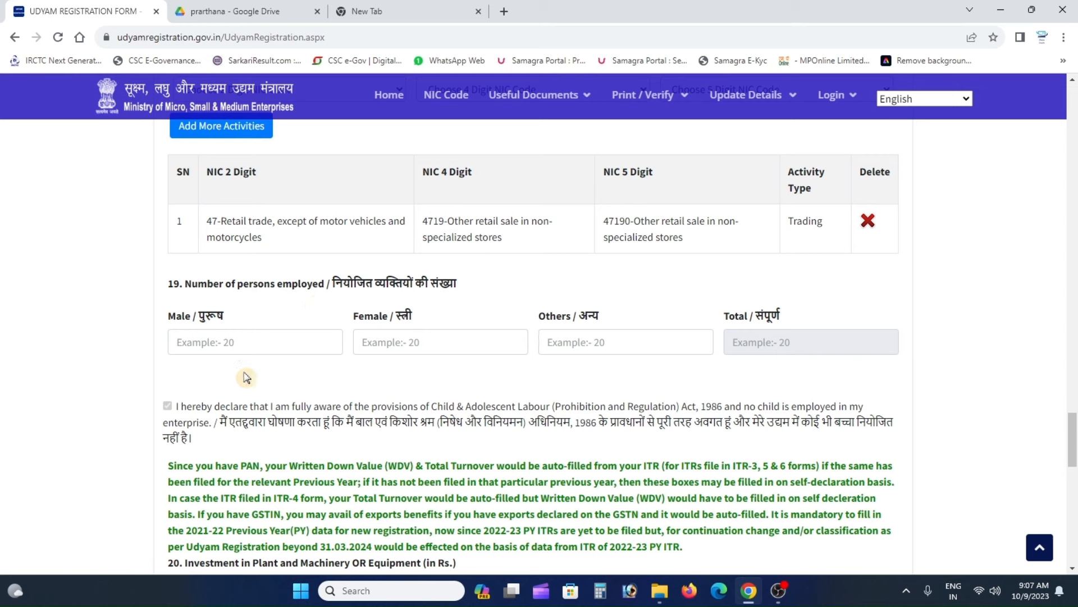
# Step: Enter employee counts of 2 male, 2 female and 0 others, totalling 4
pyautogui.click(240, 343)
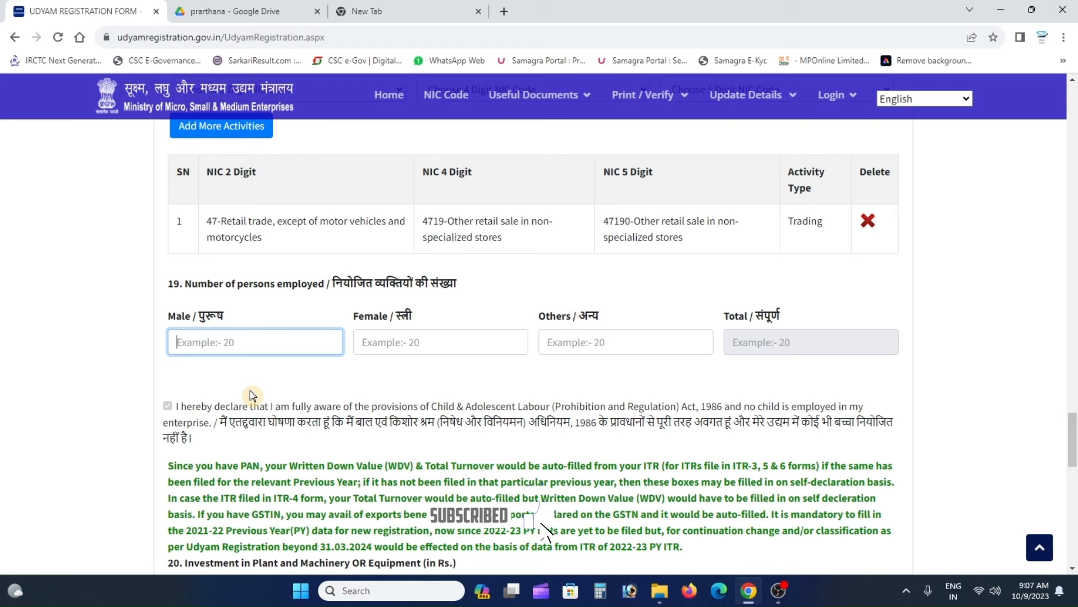
pyautogui.write('2')
pyautogui.press('Tab')
pyautogui.write('2')
pyautogui.press('Tab')
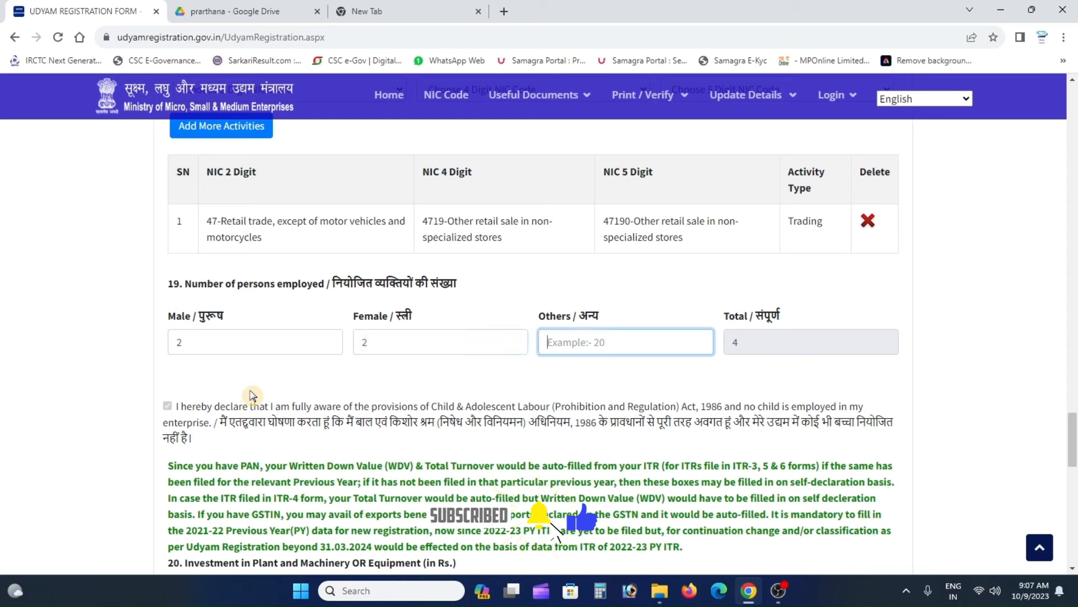
pyautogui.write('0')
pyautogui.click(264, 383)
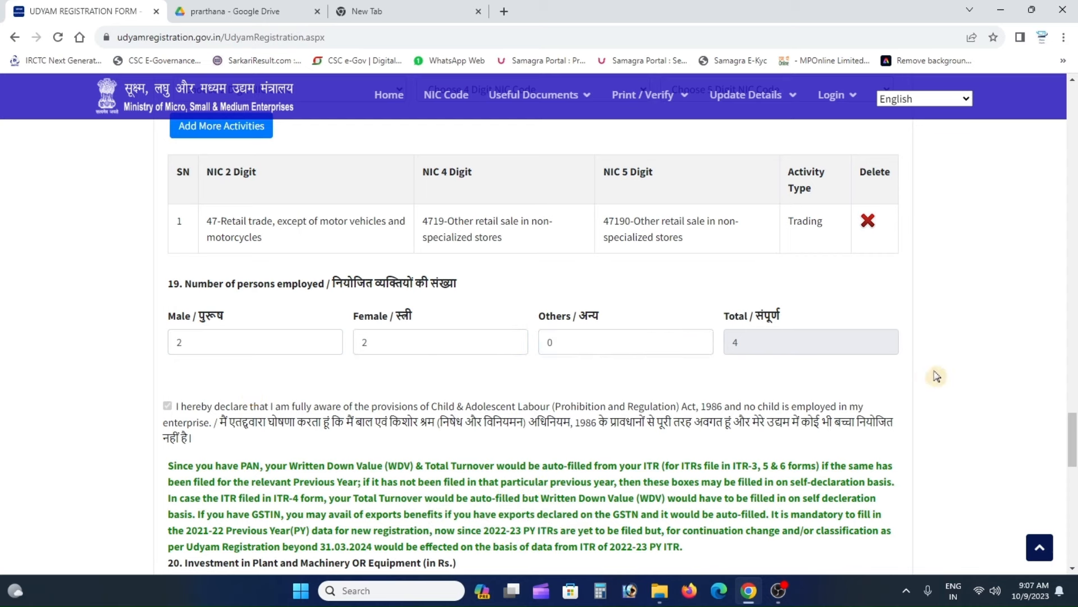
pyautogui.moveTo(1072, 436); pyautogui.dragTo(1073, 472)
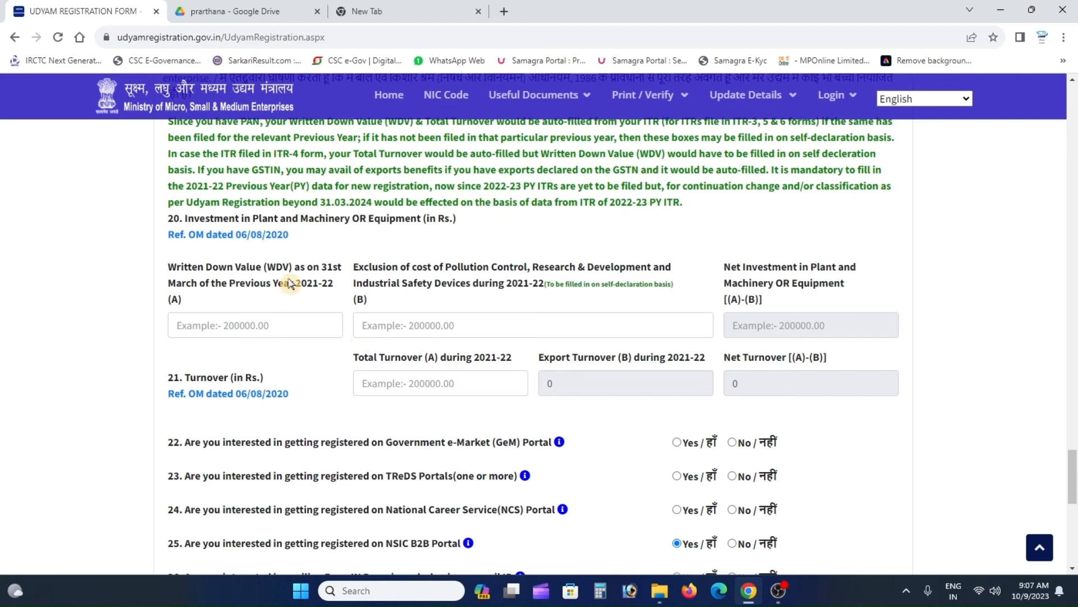
# Step: Enter 0 for the 2021-22 WDV (A), Exclusion (B) and Total Turnover (A)
pyautogui.click(244, 319)
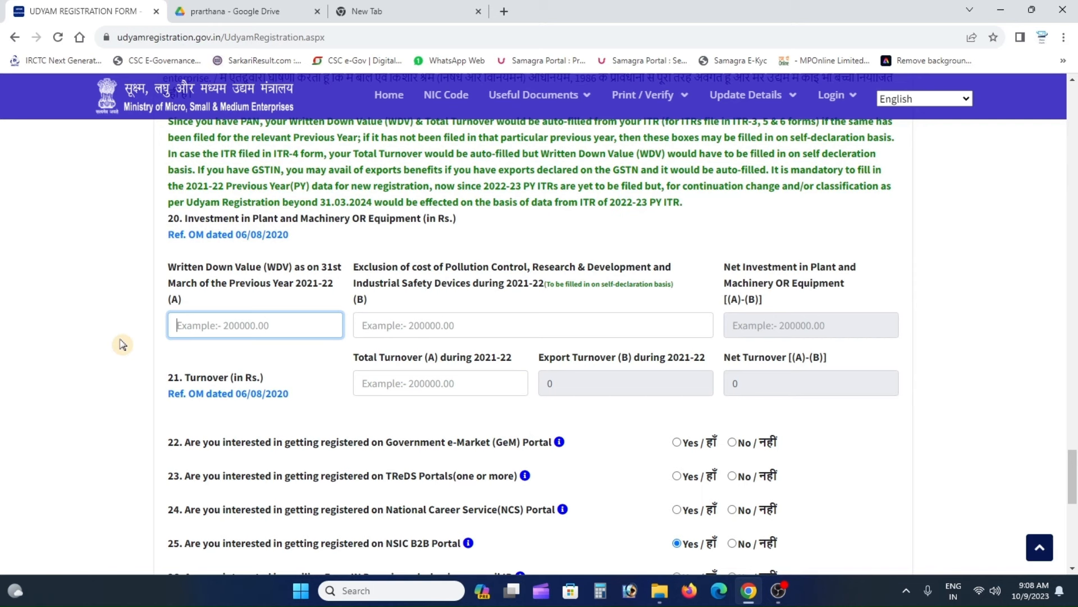
pyautogui.click(231, 362)
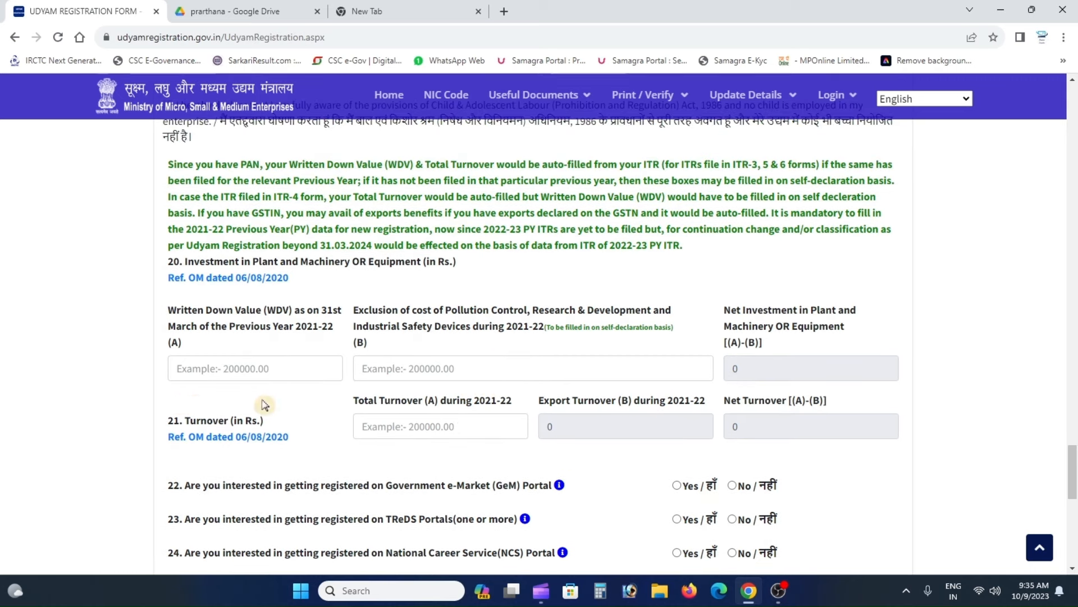
pyautogui.click(259, 371)
pyautogui.write('0')
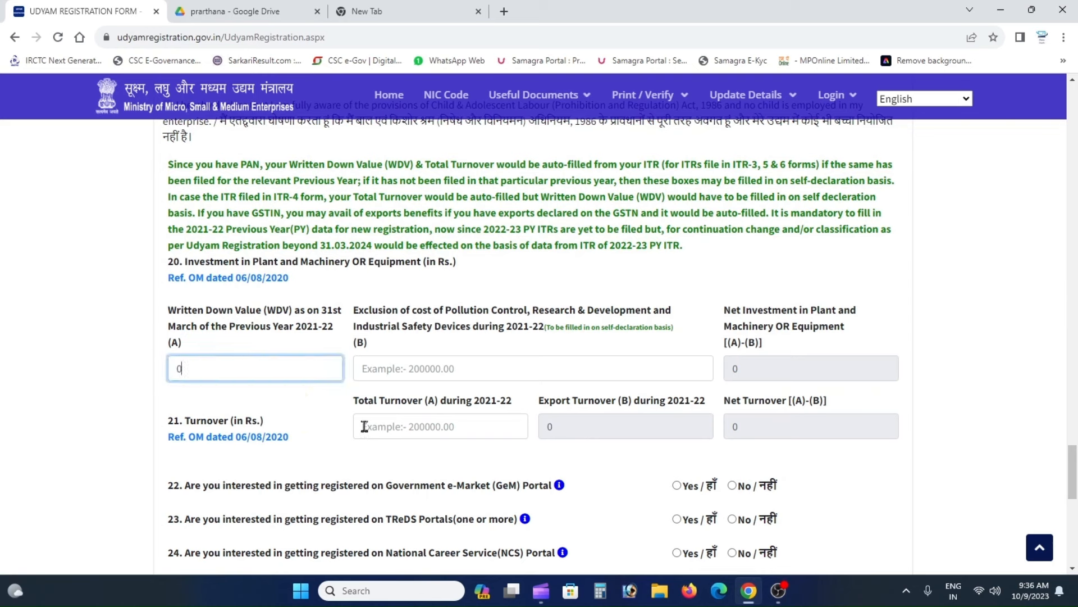
pyautogui.click(447, 374)
pyautogui.write('0')
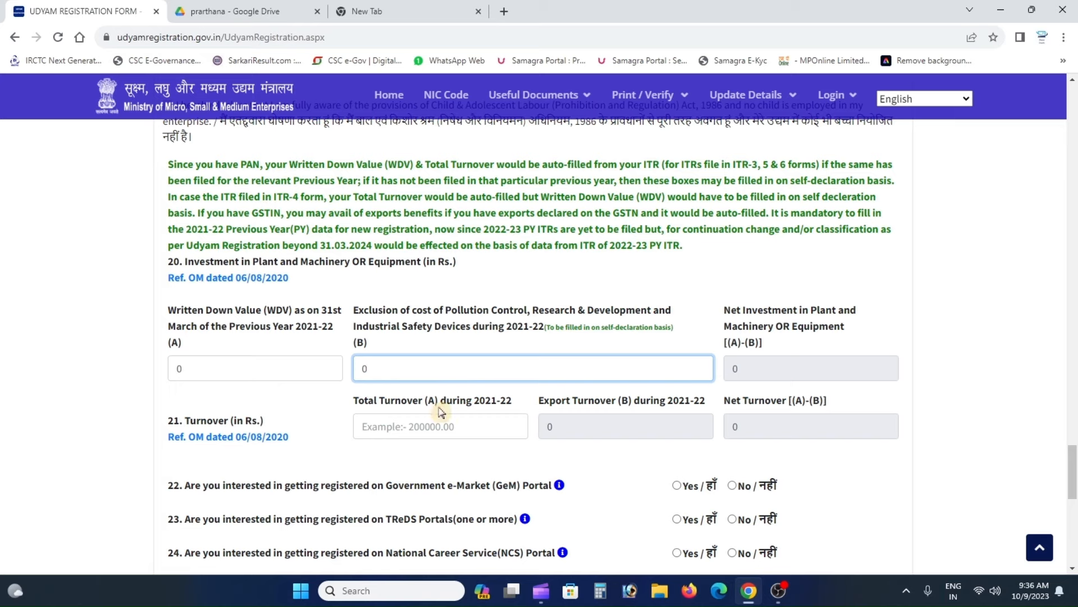
pyautogui.click(434, 419)
pyautogui.write('0')
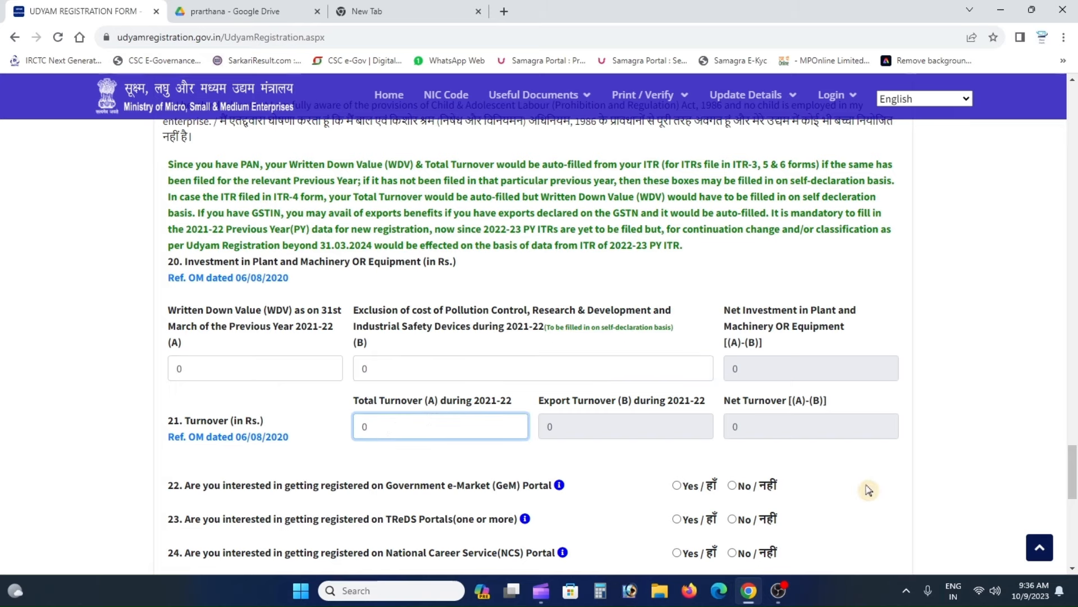
pyautogui.click(868, 489)
pyautogui.scroll(-1, 924, 477)
# Step: Submit the form for the final OTP and confirm the data and mobile number
pyautogui.scroll(-4, 116, 161)
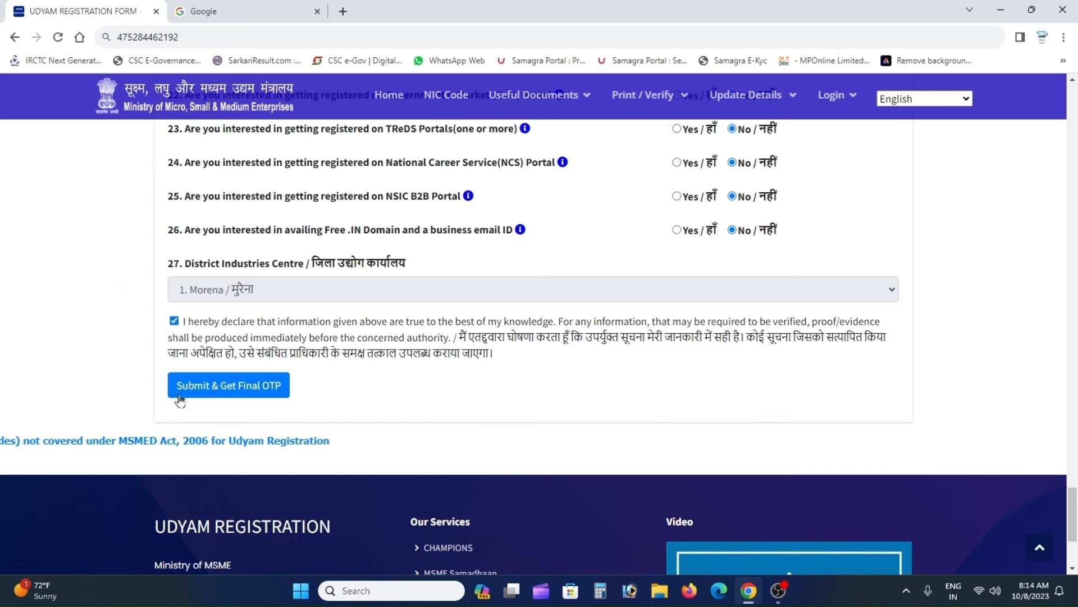
pyautogui.click(232, 393)
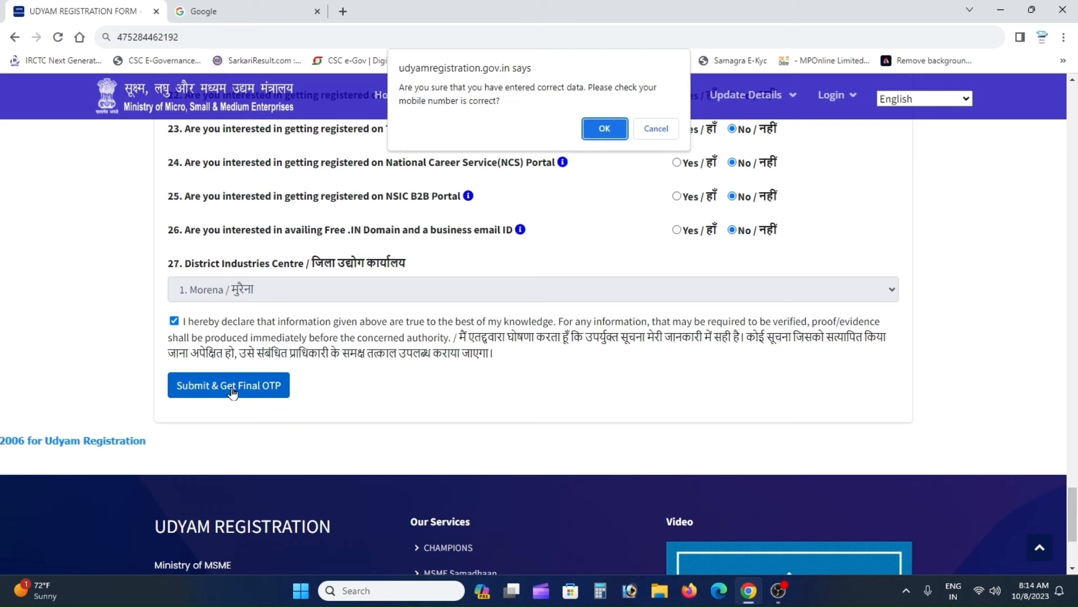
pyautogui.click(604, 130)
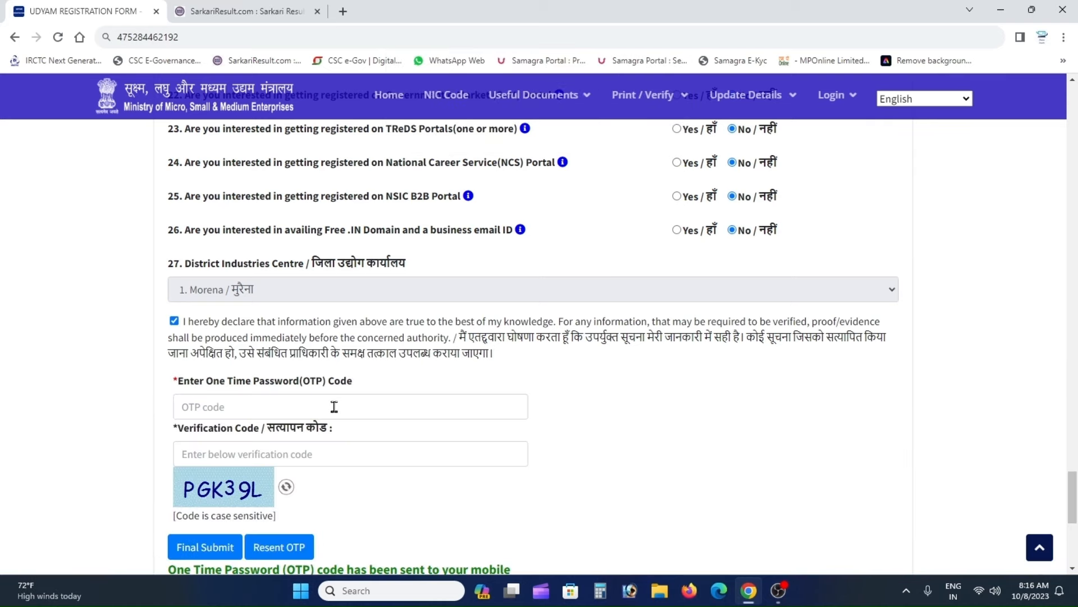
# Step: Enter the received OTP and the verification code, then submit the registration
pyautogui.click(334, 407)
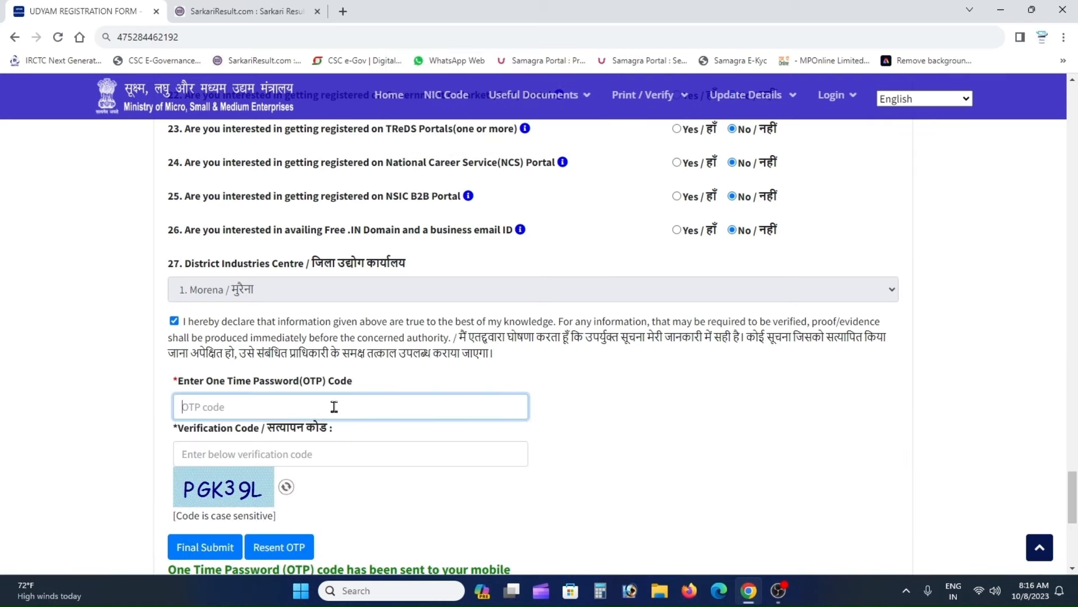
pyautogui.scroll(-1, 578, 455)
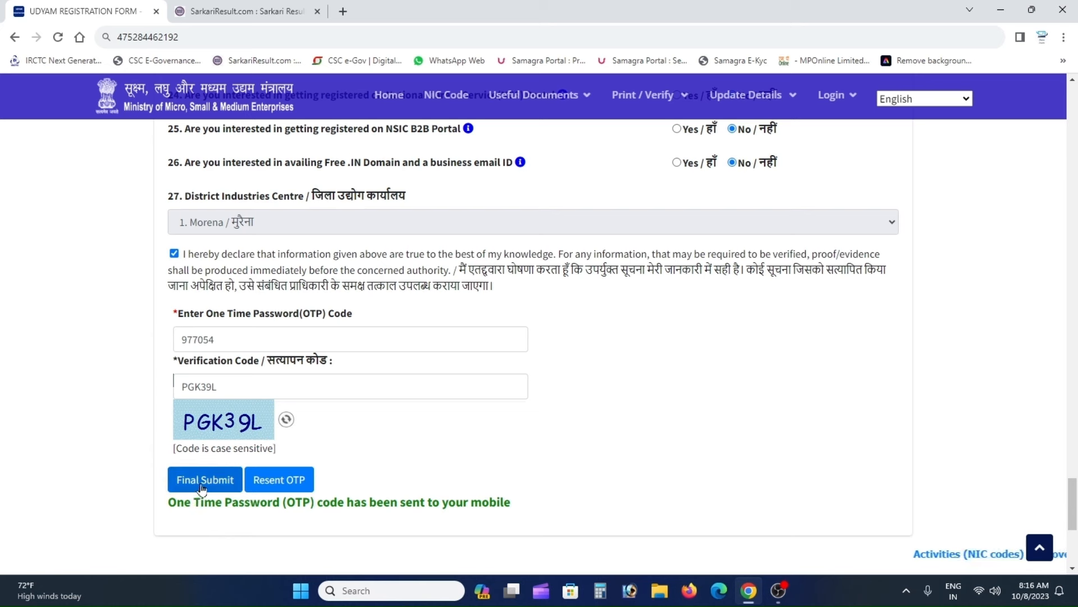
pyautogui.click(201, 482)
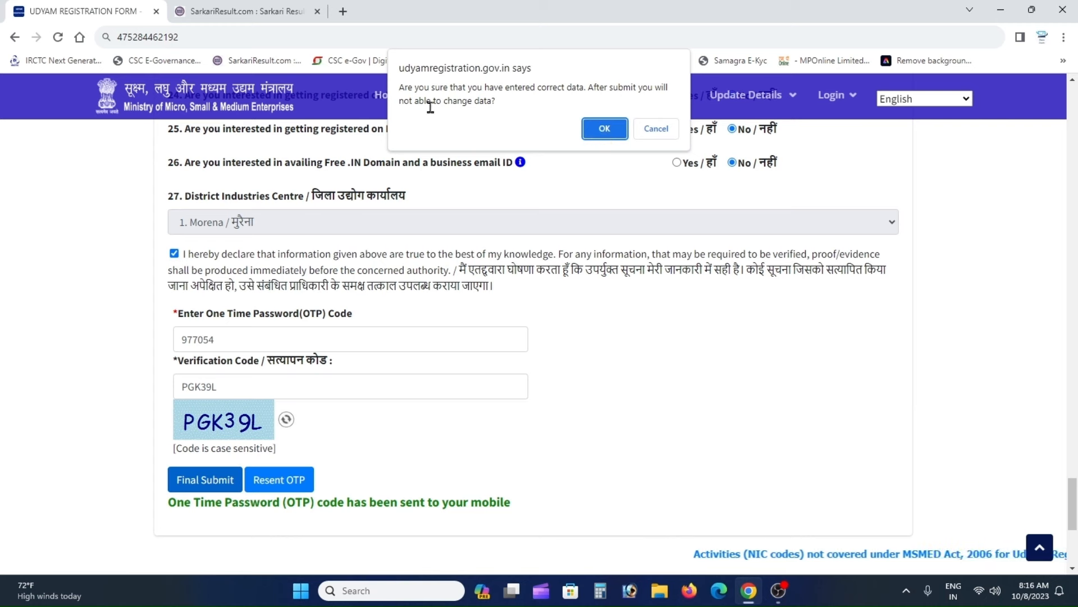
# Step: Confirm the final submission, copy the issued Udyam Registration Number, and dismiss the message
pyautogui.click(603, 130)
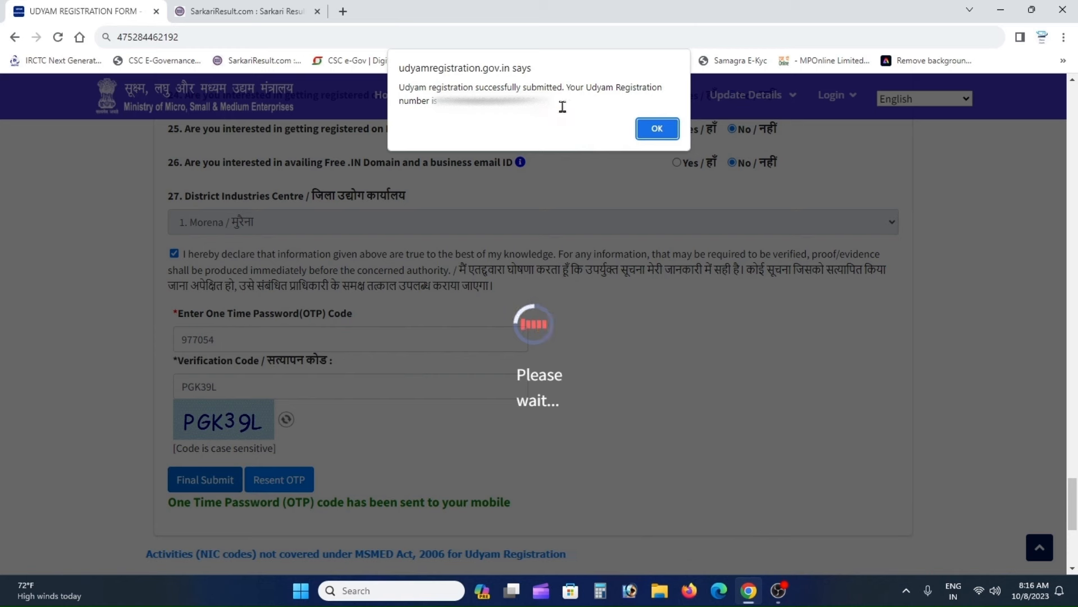
pyautogui.moveTo(555, 105); pyautogui.dragTo(443, 107)
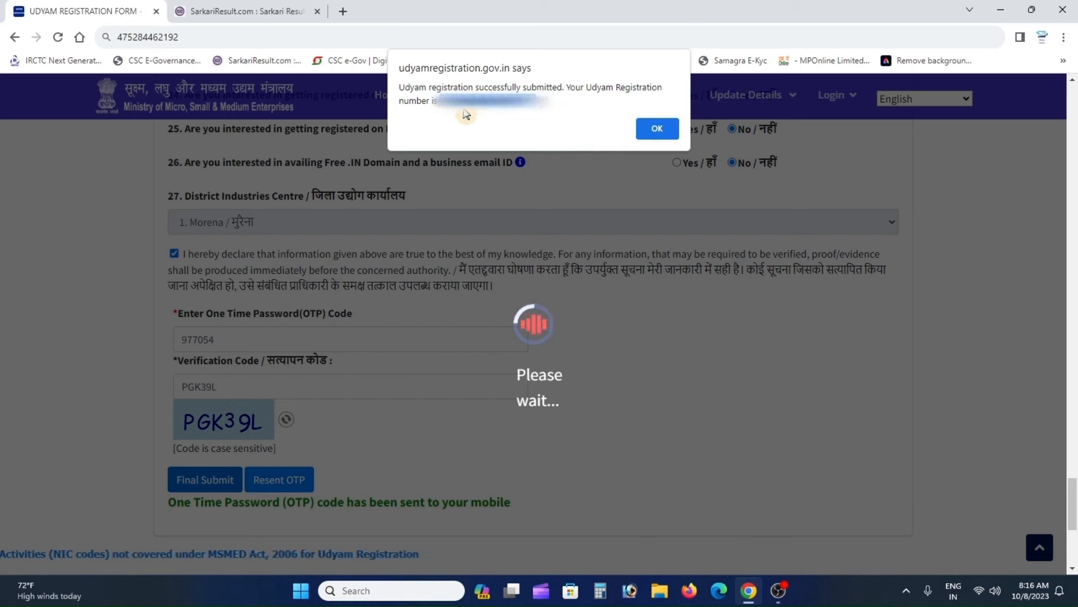
pyautogui.rightClick(467, 110)
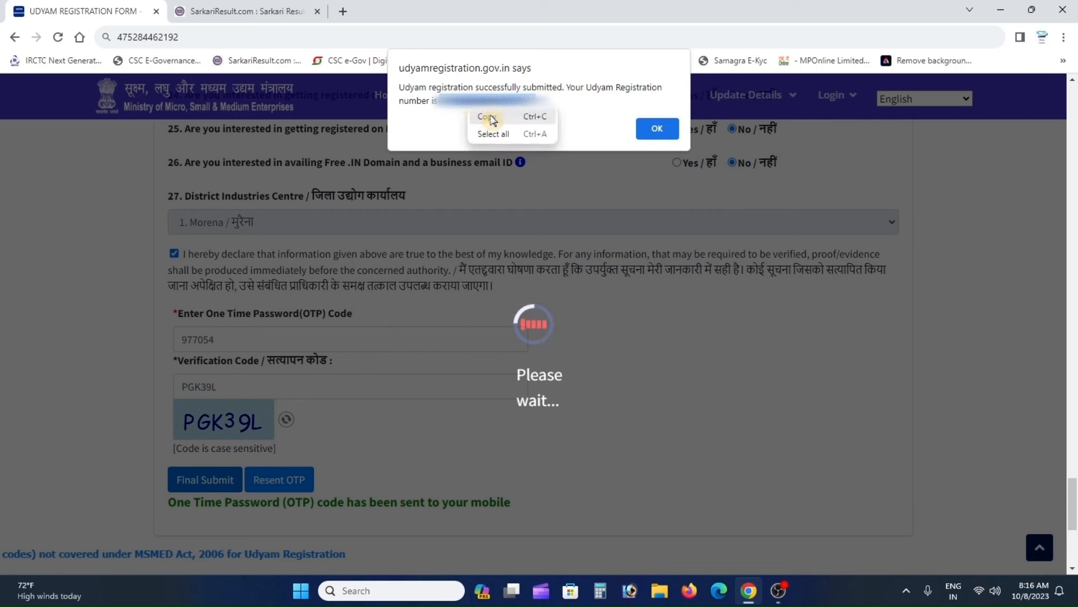
pyautogui.click(489, 116)
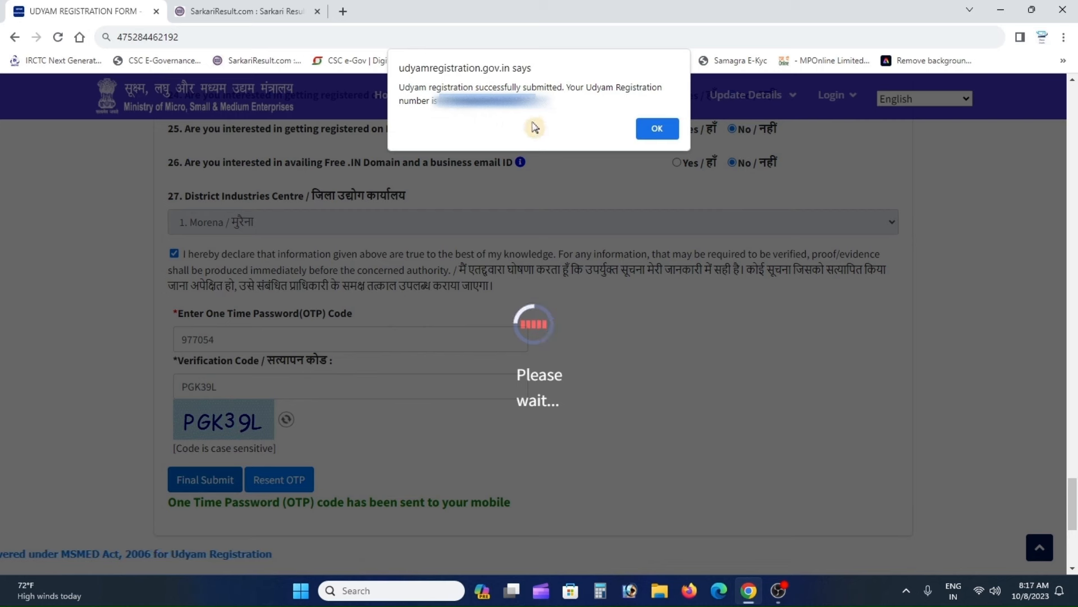
pyautogui.click(659, 131)
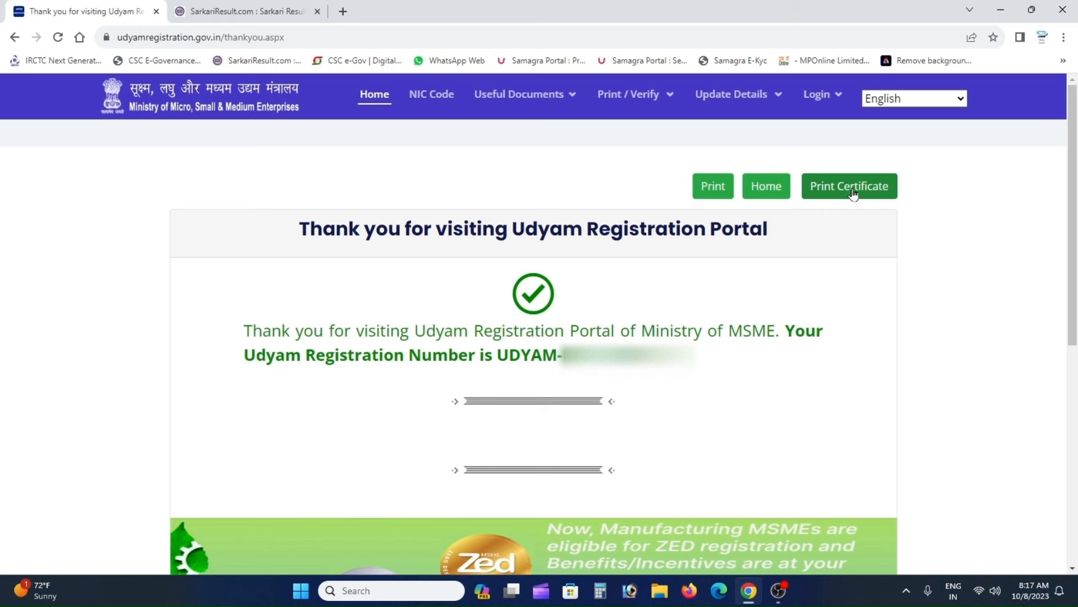
# Step: Paste the registration number and mobile into Print Certificate login, requesting an OTP on mobile
pyautogui.click(853, 193)
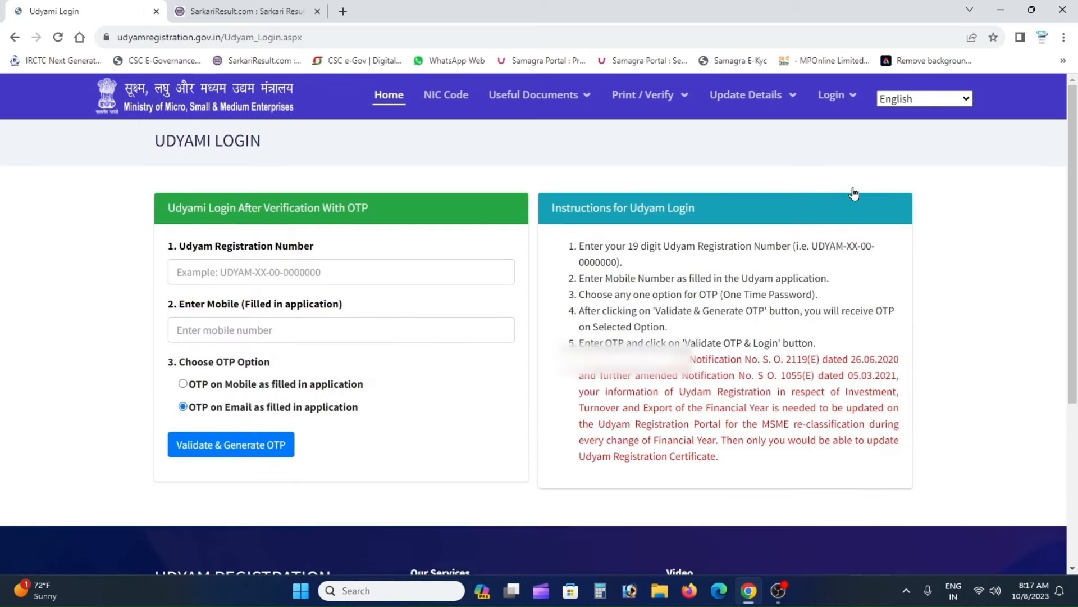
pyautogui.click(273, 272)
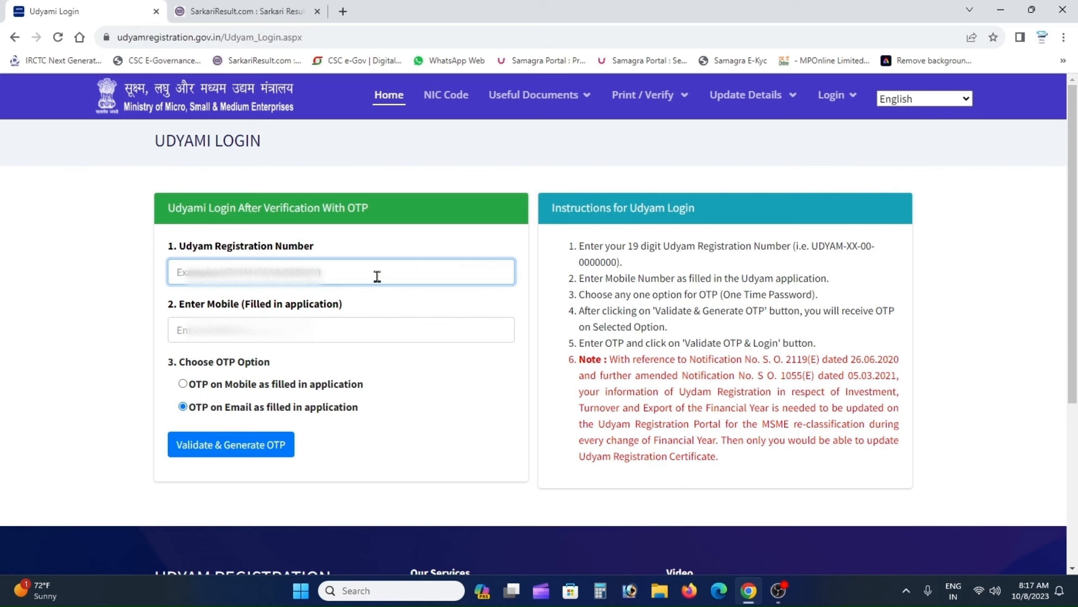
pyautogui.hotkey('ctrl', 'v')
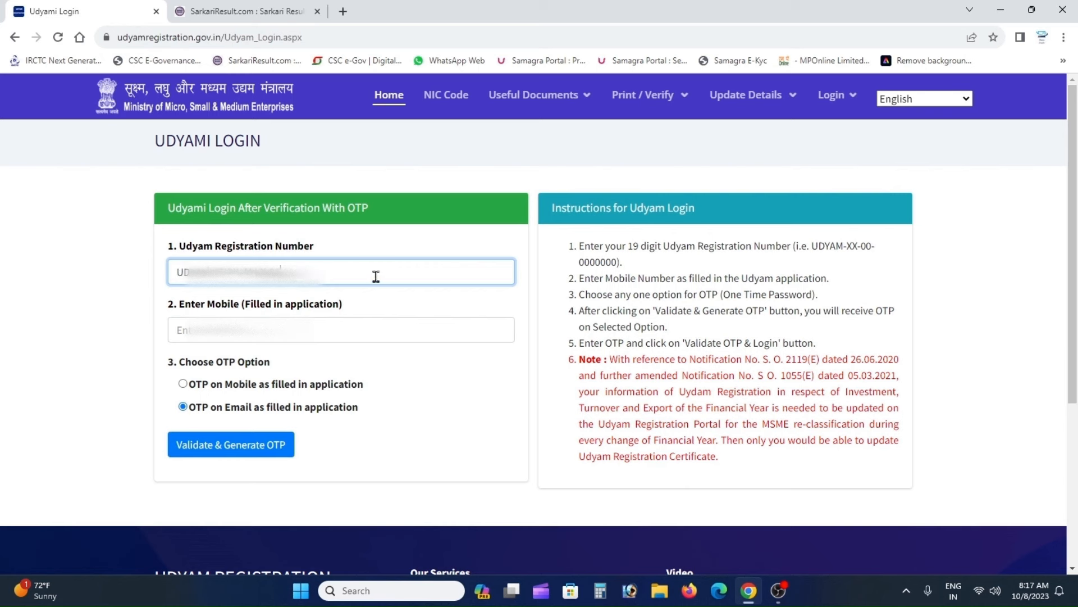
pyautogui.click(312, 329)
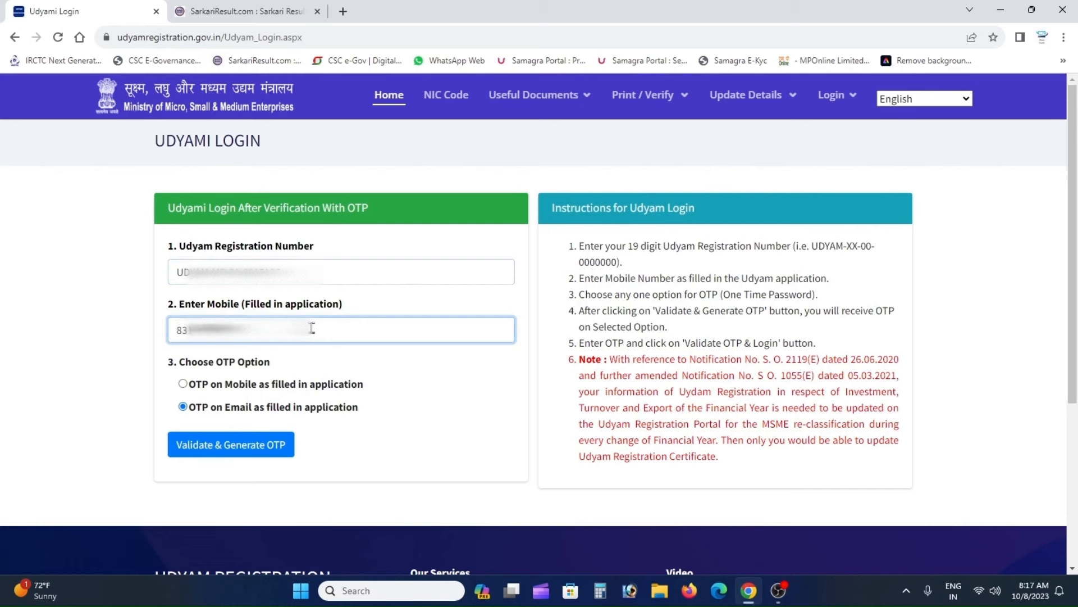
pyautogui.click(448, 403)
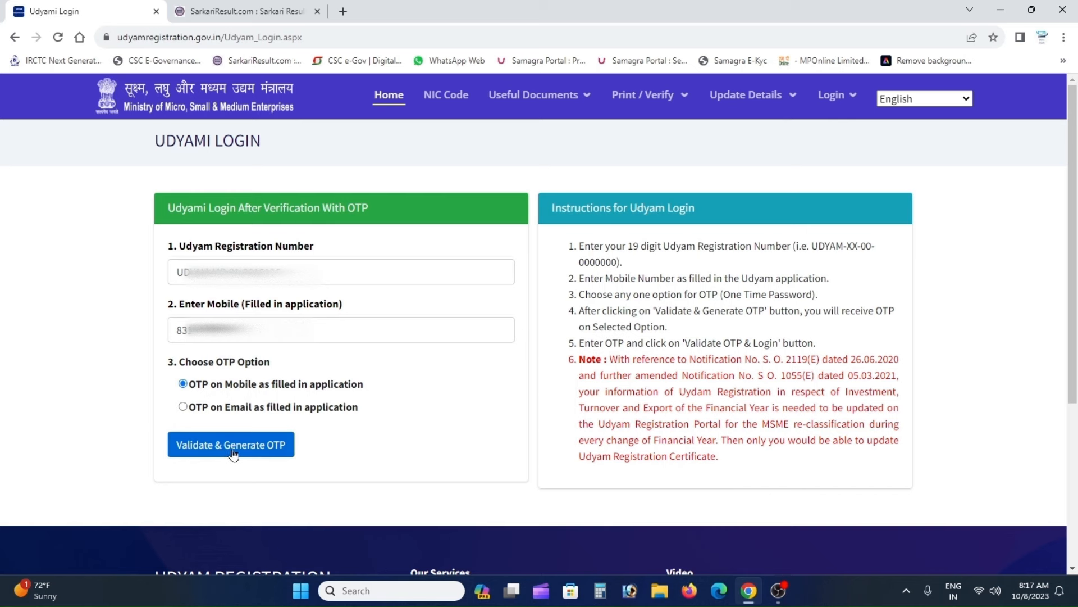
pyautogui.click(233, 454)
pyautogui.click(298, 466)
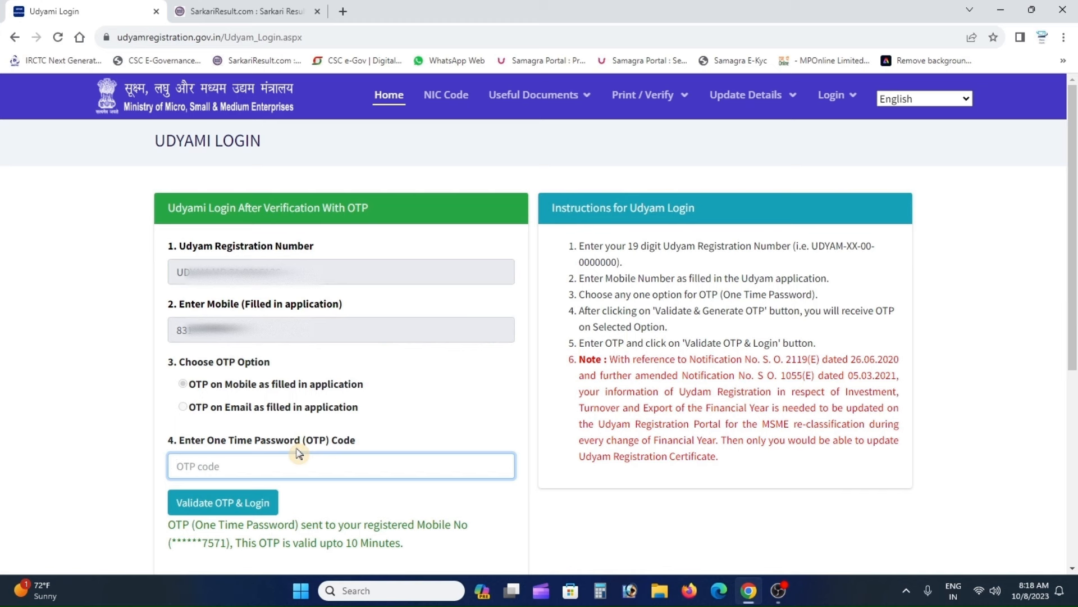
# Step: Log in with the OTP and open Print Certificate from the dashboard
pyautogui.click(223, 502)
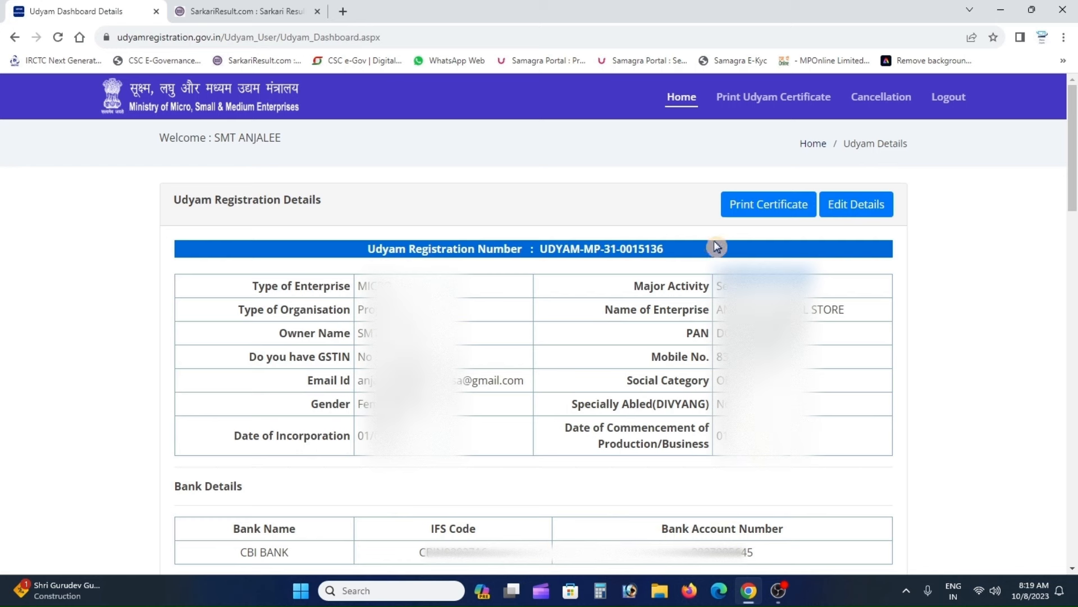
pyautogui.click(762, 215)
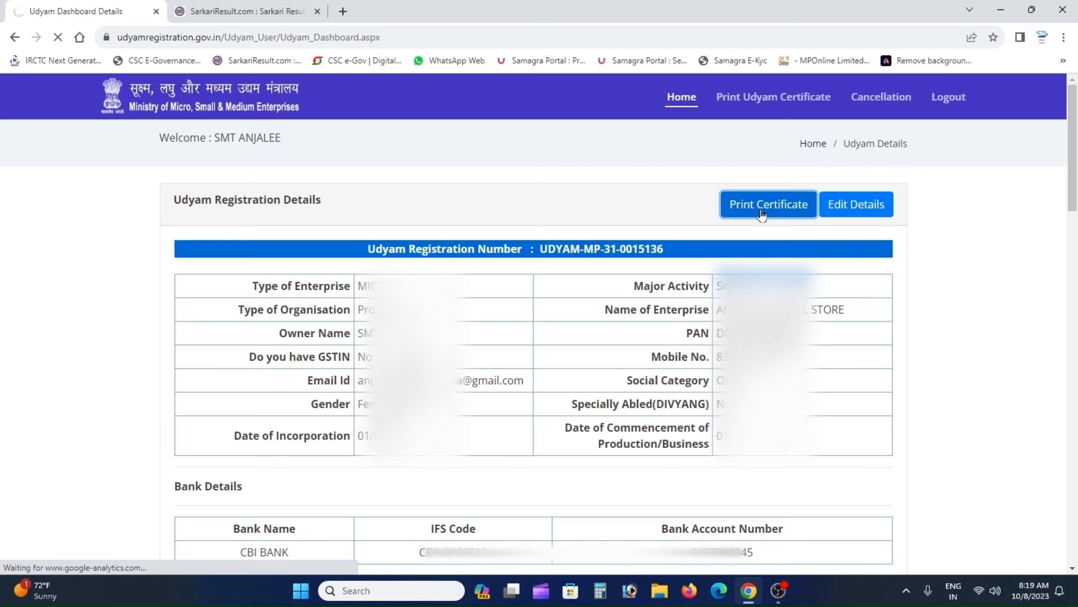